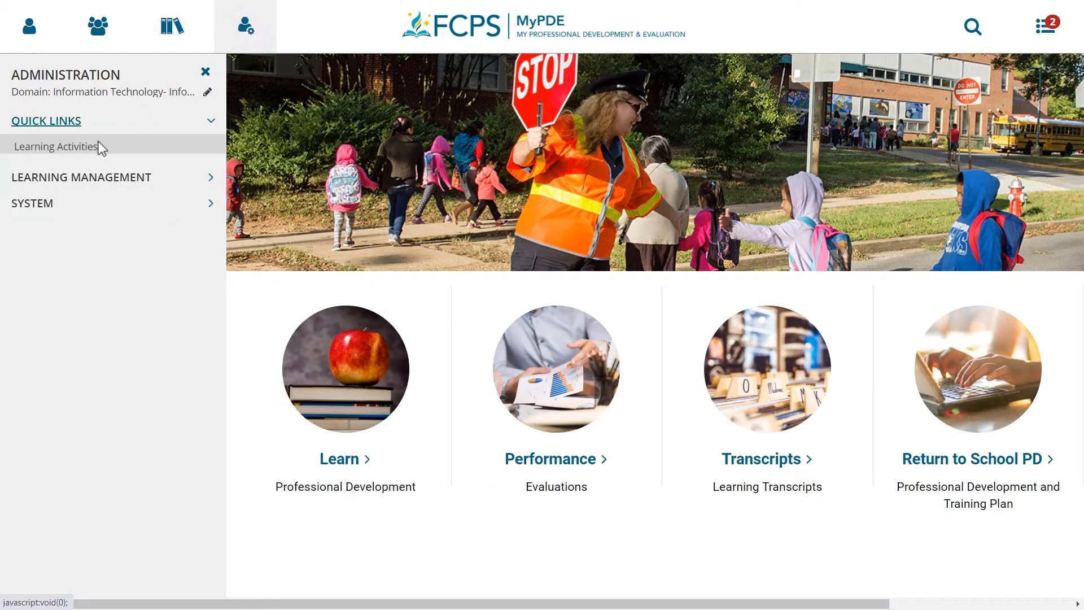
Filter the learning activities to Instructor-Led Offering and open "#1 - Visitor Management System Training" for editing
{"action": "left_click", "coordinate": [91, 147]}
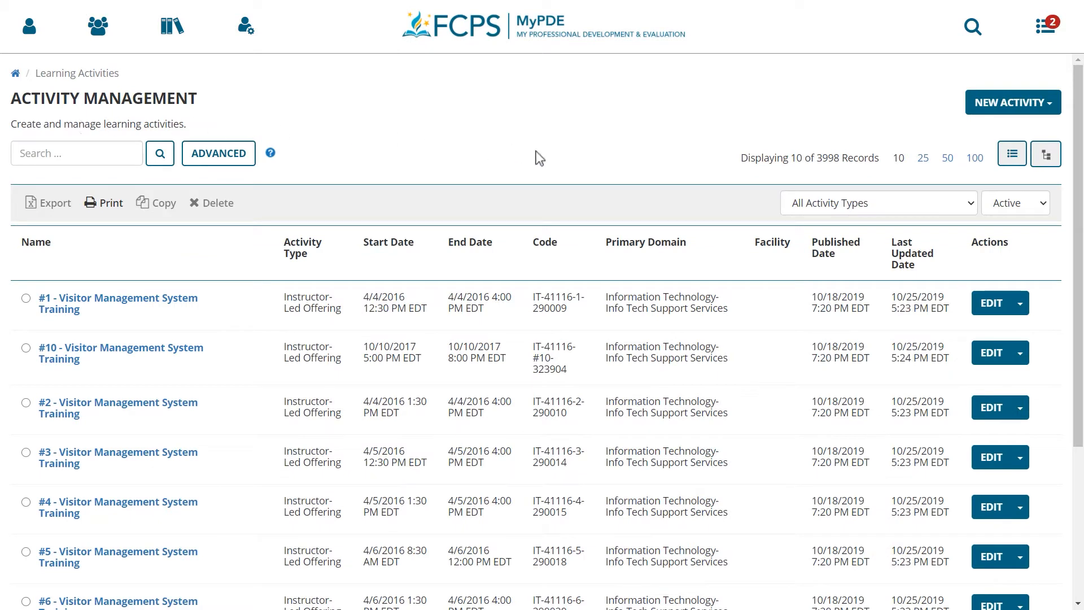
{"action": "left_click", "coordinate": [804, 209]}
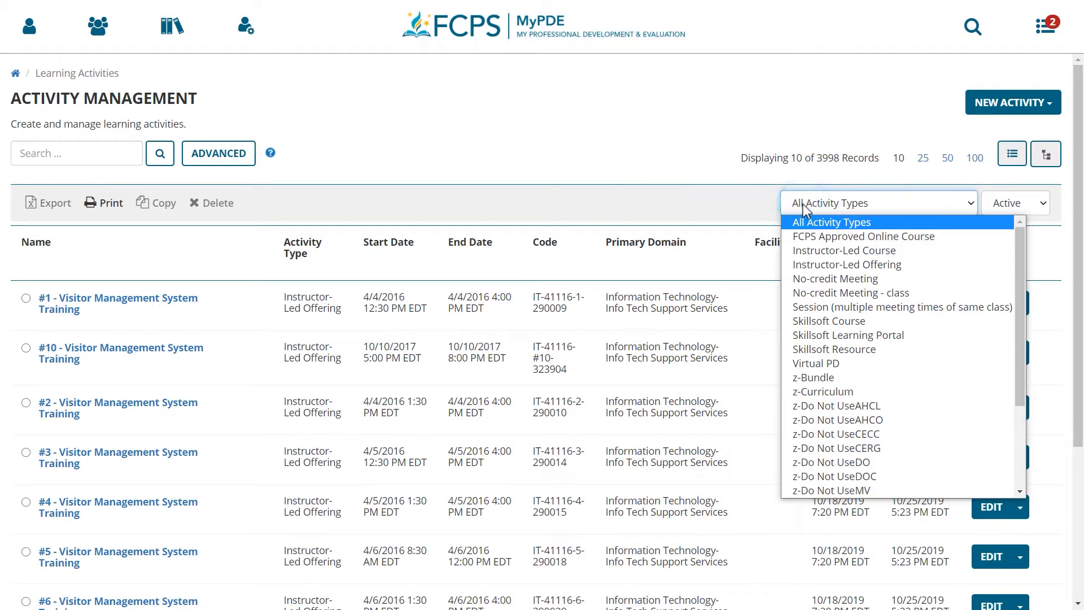
{"action": "left_click", "coordinate": [809, 265]}
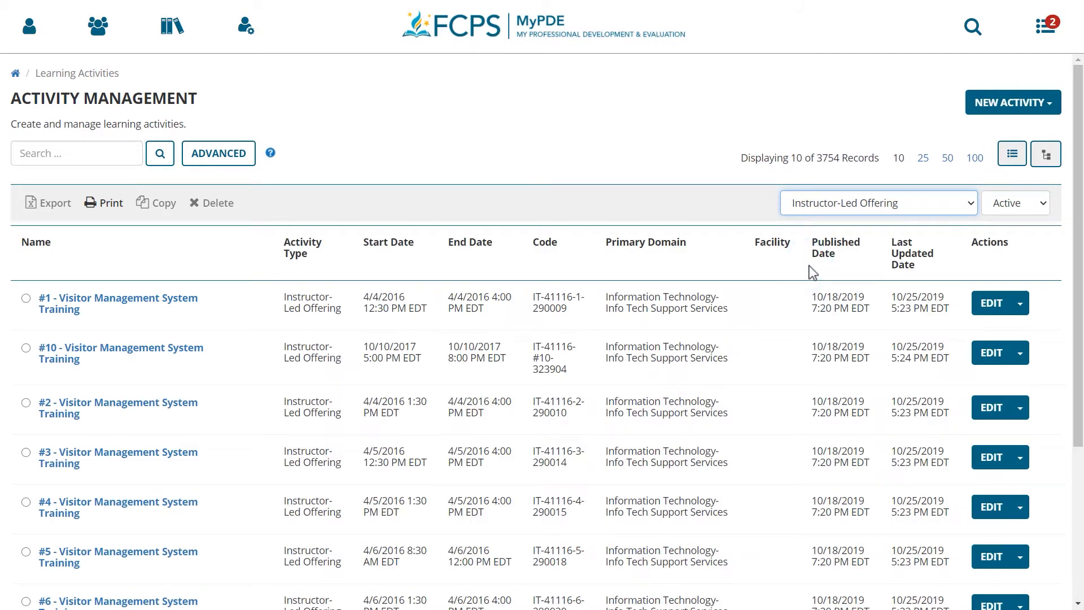
{"action": "left_click", "coordinate": [982, 316]}
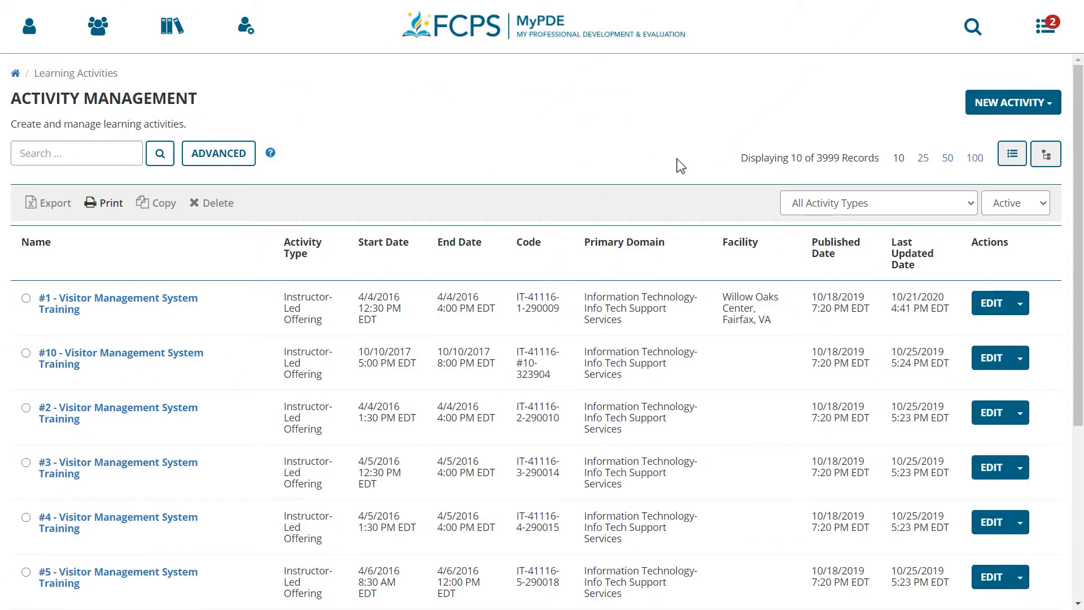
Filter the learning activities to Instructor-Led Course and search for "excel - basics"
{"action": "left_click", "coordinate": [862, 198]}
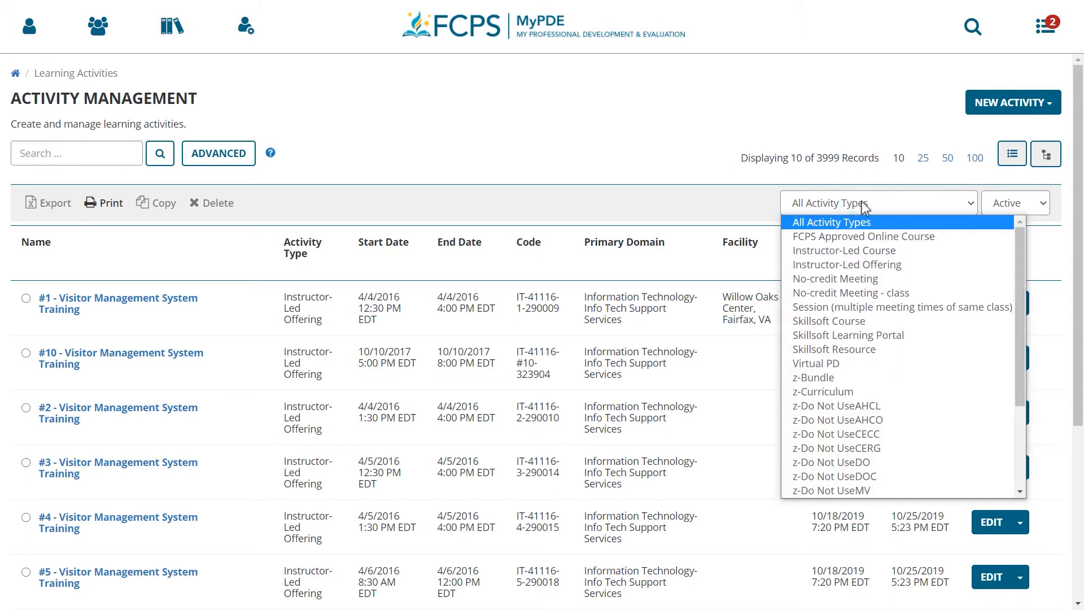
{"action": "left_click", "coordinate": [867, 254]}
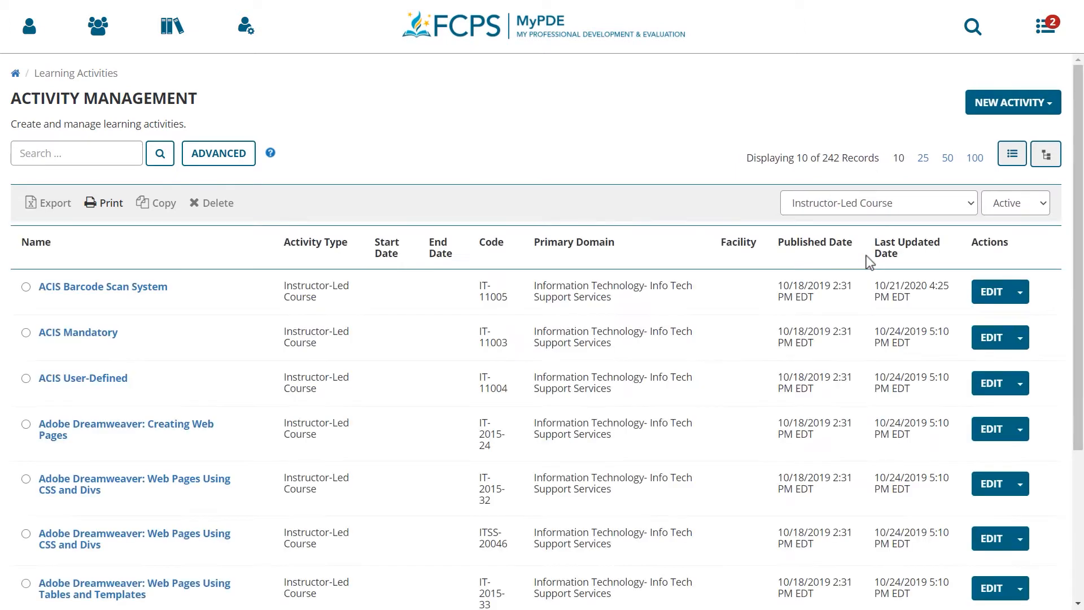
{"action": "left_click", "coordinate": [109, 153]}
{"action": "type", "text": "ex"}
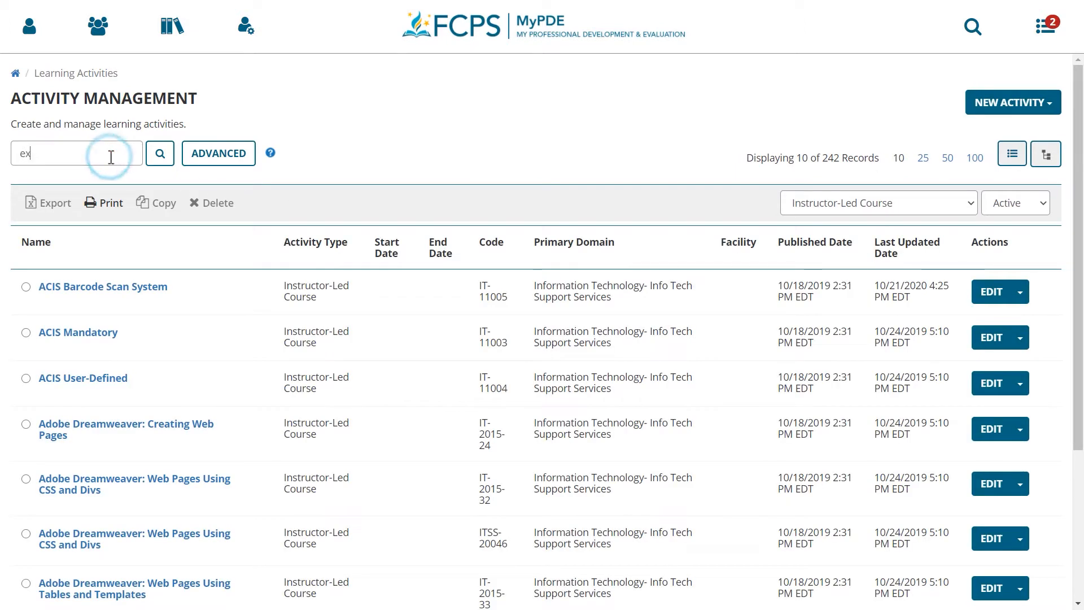
{"action": "type", "text": "cel - basics"}
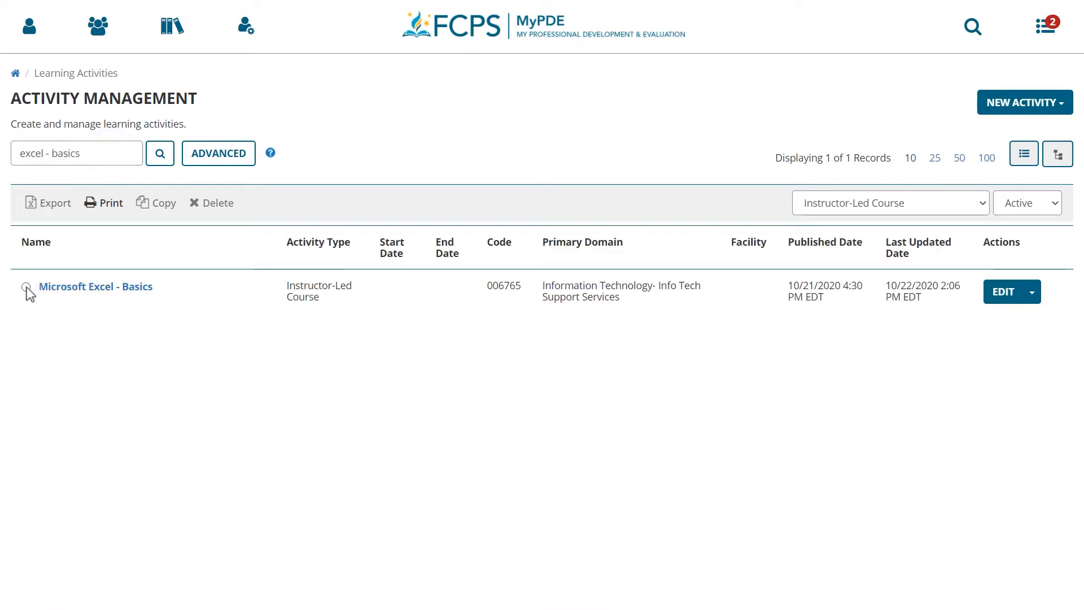
Select the Microsoft Excel - Basics course and start a new offering of it
{"action": "left_click", "coordinate": [27, 287]}
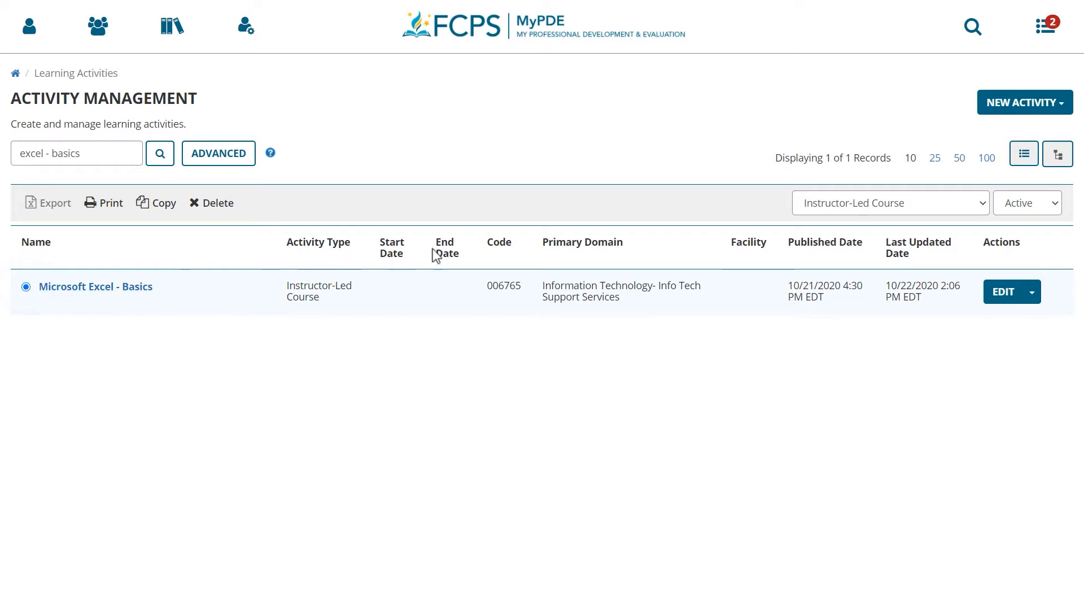
{"action": "left_click", "coordinate": [996, 108]}
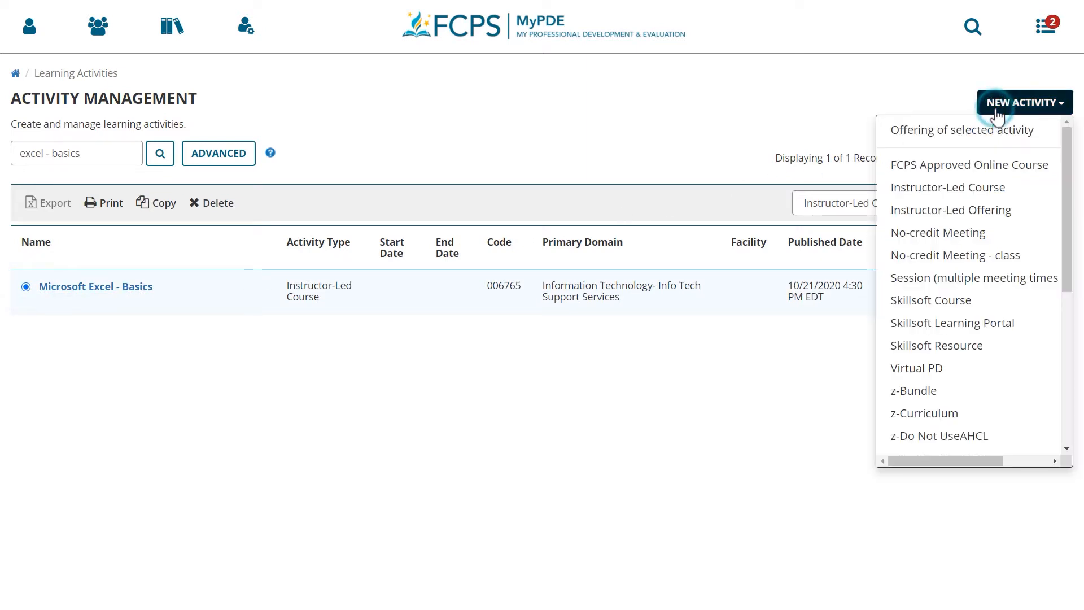
{"action": "left_click", "coordinate": [1040, 138]}
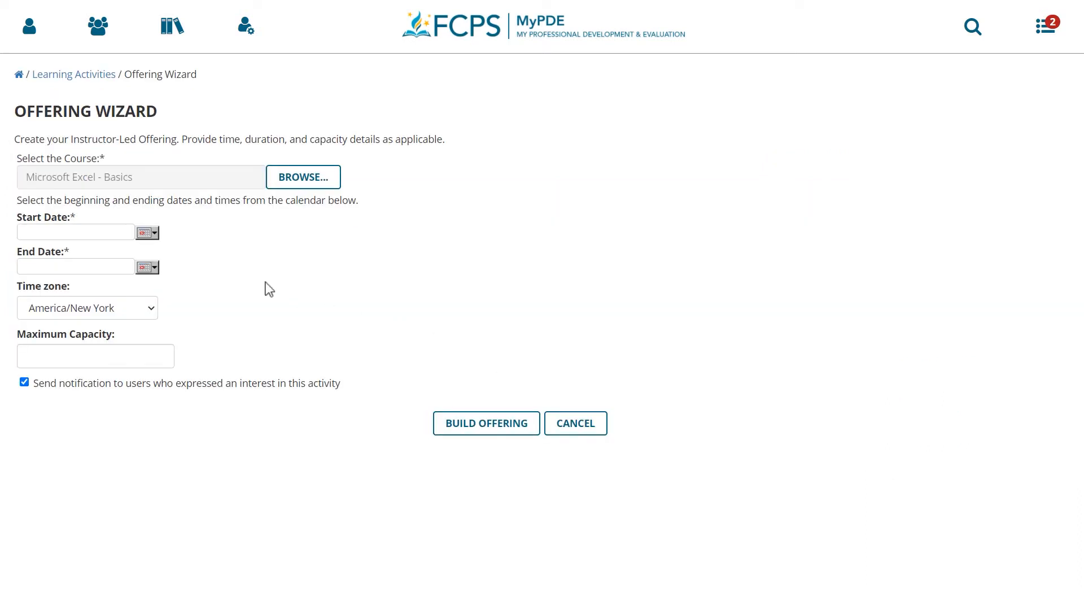
Set the offering's start date to 10/30/2020 04:40pm and its end date to 10/30/2020 05:40pm
{"action": "left_click", "coordinate": [156, 235]}
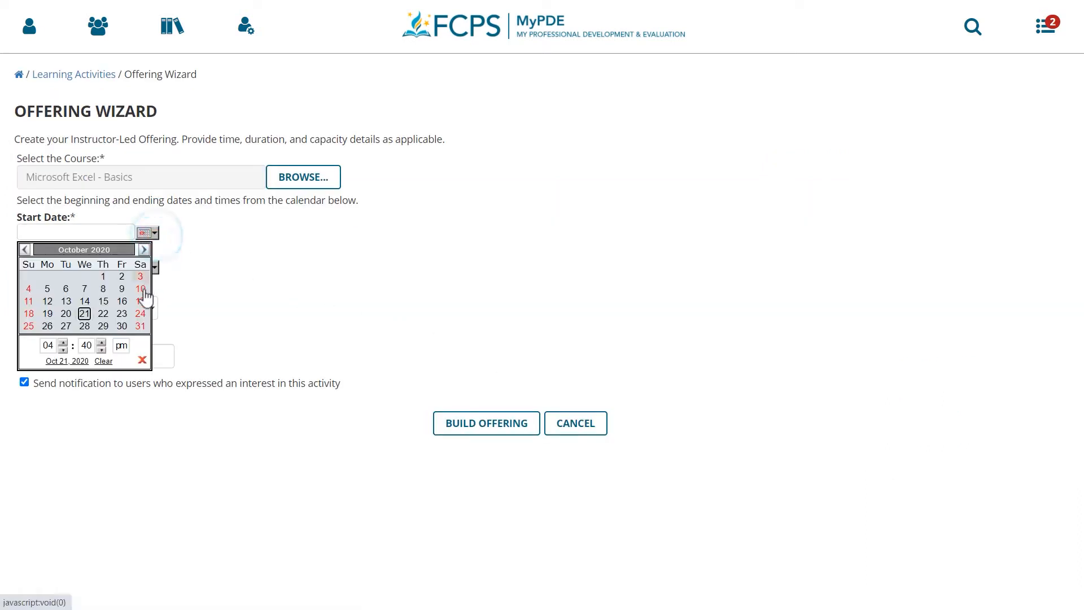
{"action": "left_click", "coordinate": [121, 326]}
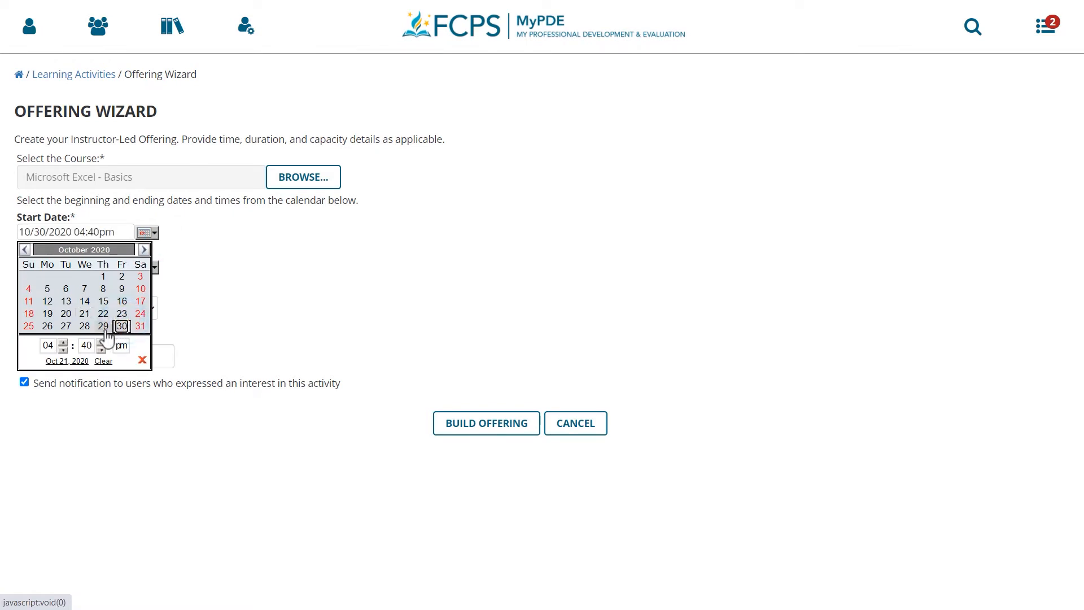
{"action": "left_click", "coordinate": [143, 360]}
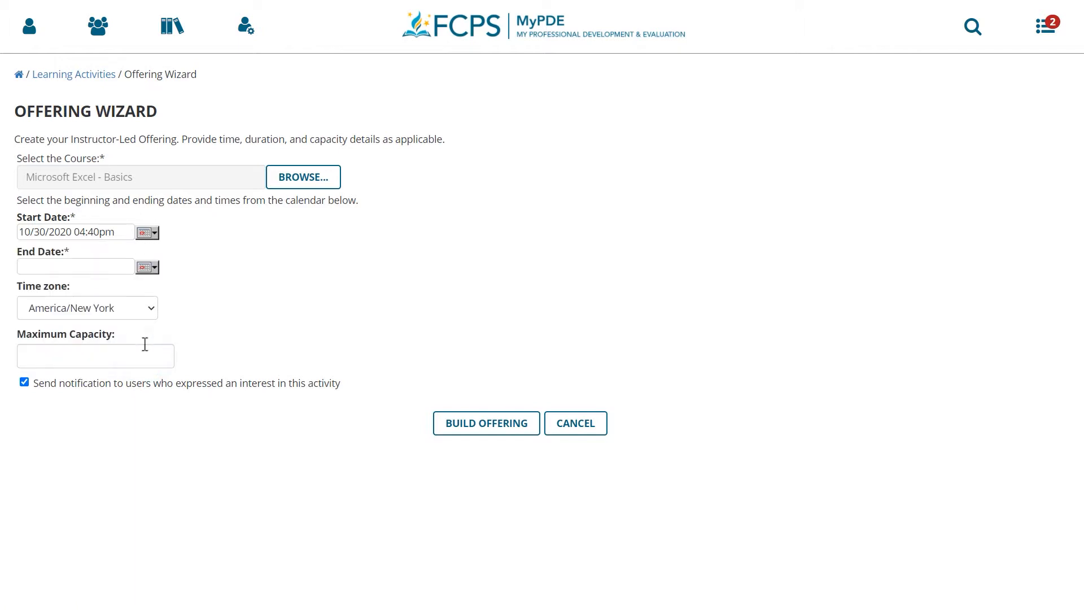
{"action": "left_click", "coordinate": [151, 269]}
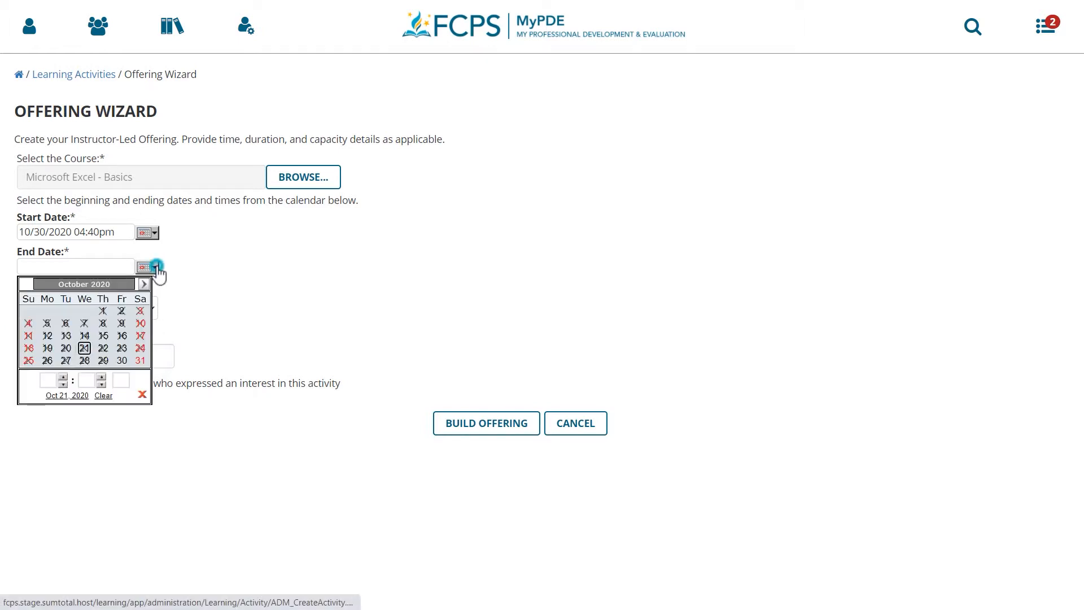
{"action": "left_click", "coordinate": [122, 361]}
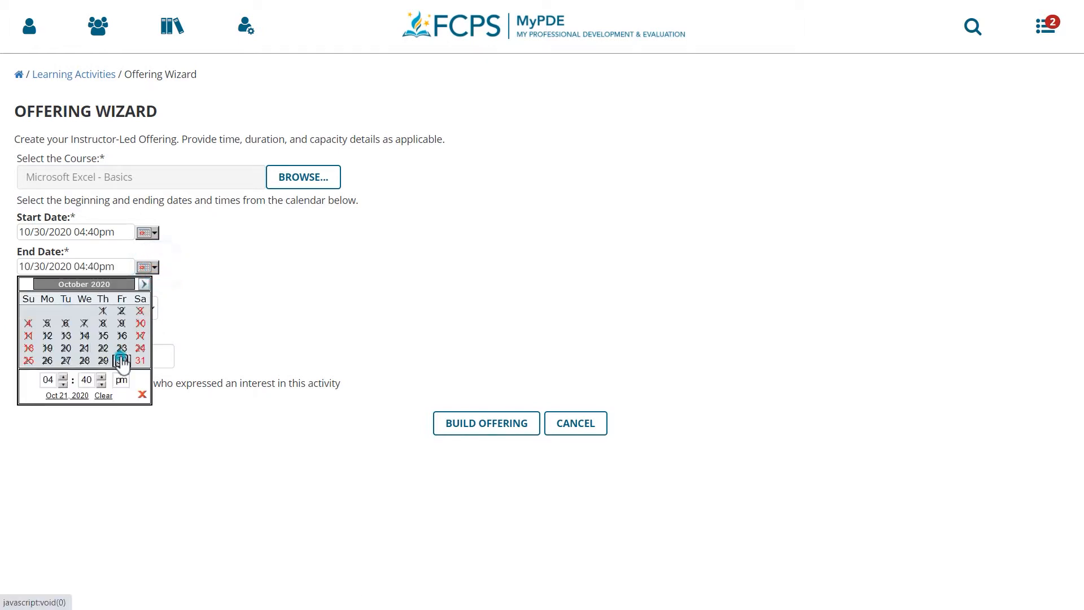
{"action": "left_click", "coordinate": [62, 376]}
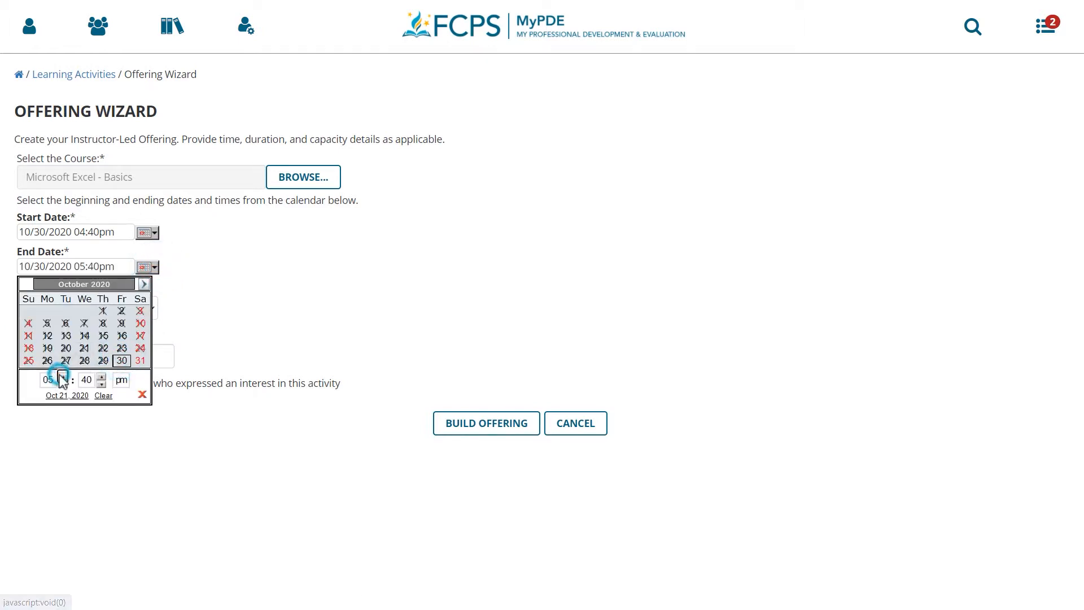
{"action": "left_click", "coordinate": [142, 394]}
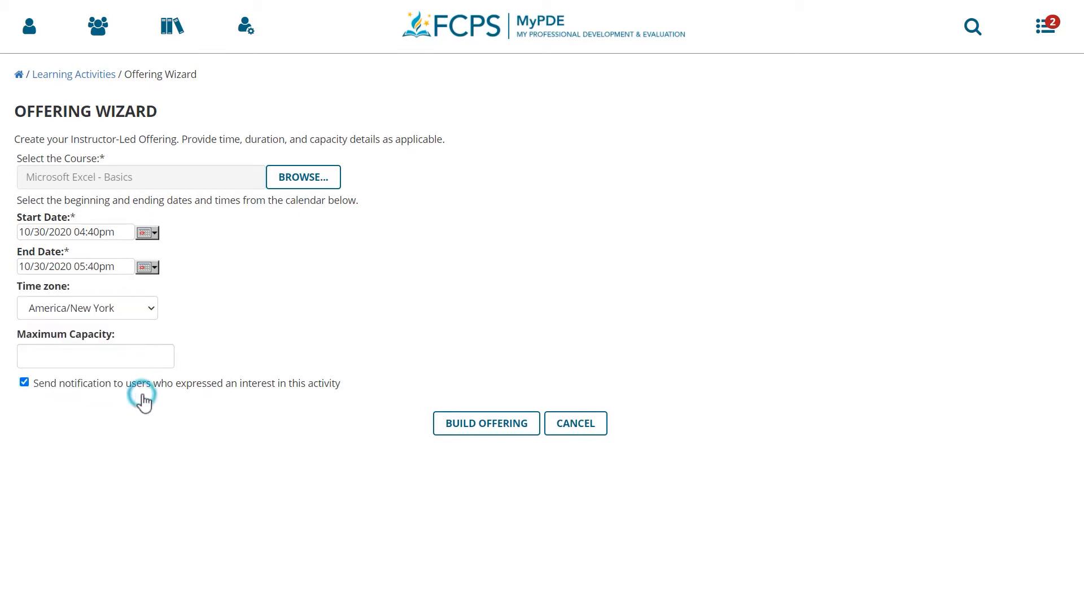
Set the maximum capacity to 20 and build the offering
{"action": "left_click", "coordinate": [133, 355]}
{"action": "type", "text": "20"}
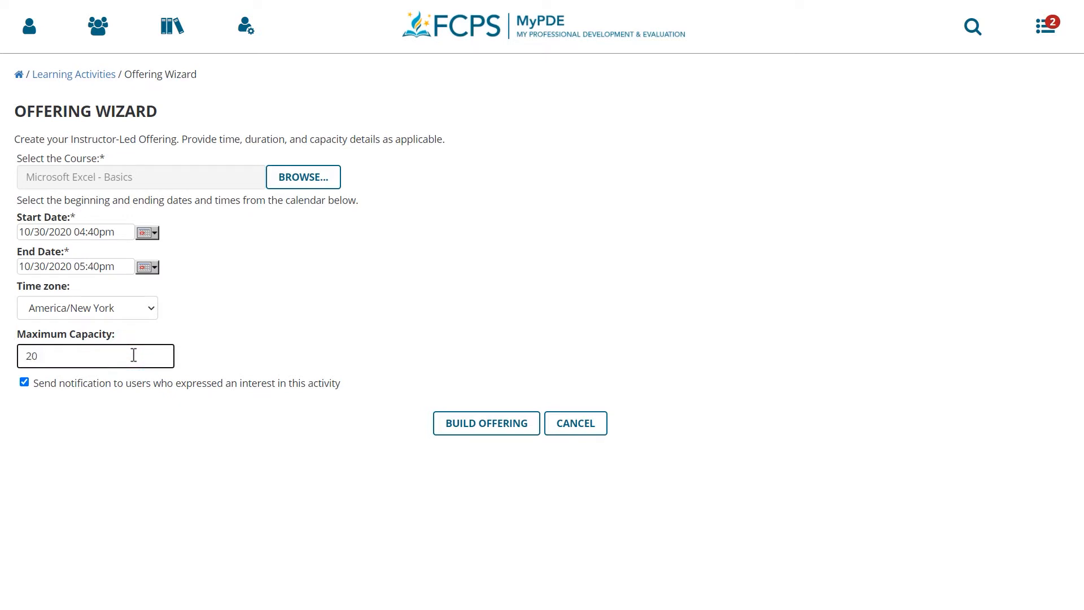
{"action": "left_click", "coordinate": [536, 433]}
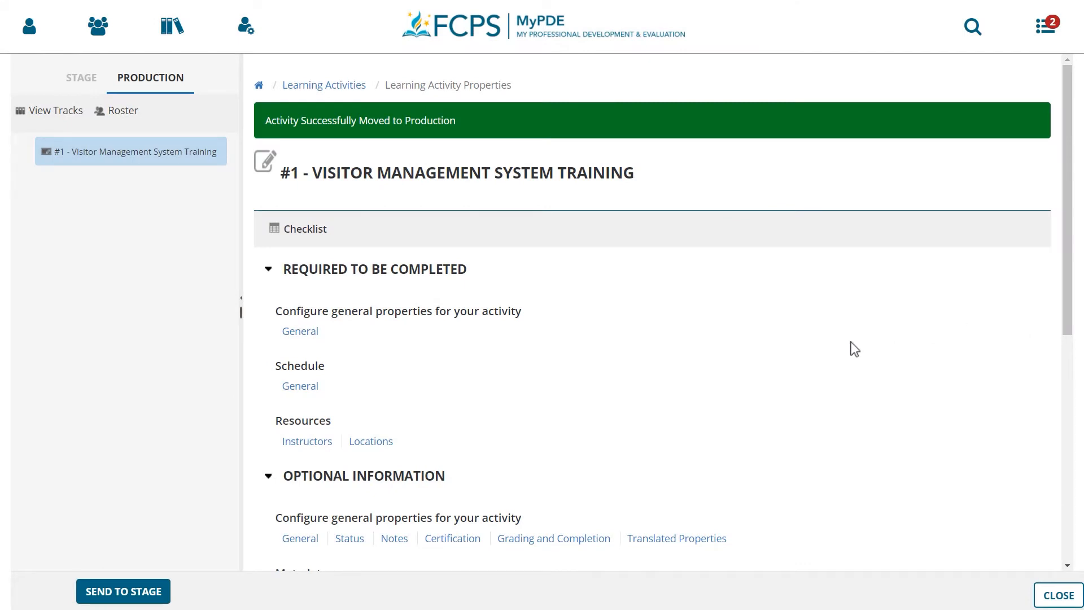
Send the "#1 - Visitor Management System Training" activity from production back to stage
{"action": "left_click", "coordinate": [148, 593]}
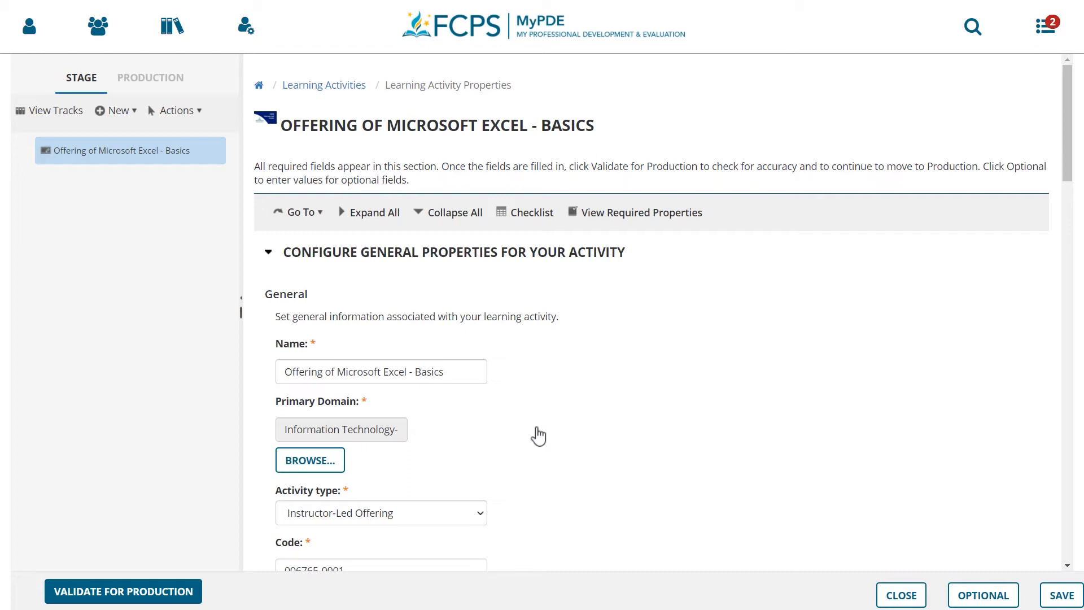
Append "- Sprague" to the name of the Microsoft Excel - Basics offering
{"action": "left_click", "coordinate": [475, 376]}
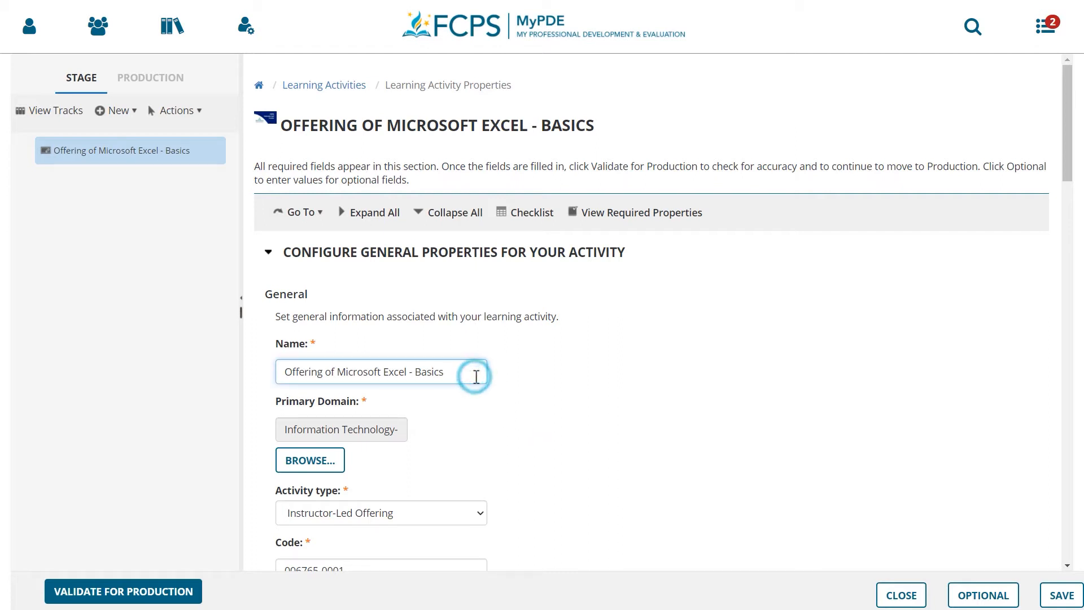
{"action": "type", "text": "- Sprague"}
{"action": "key", "text": "BackSpace"}
{"action": "key", "text": "BackSpace"}
{"action": "type", "text": "gue"}
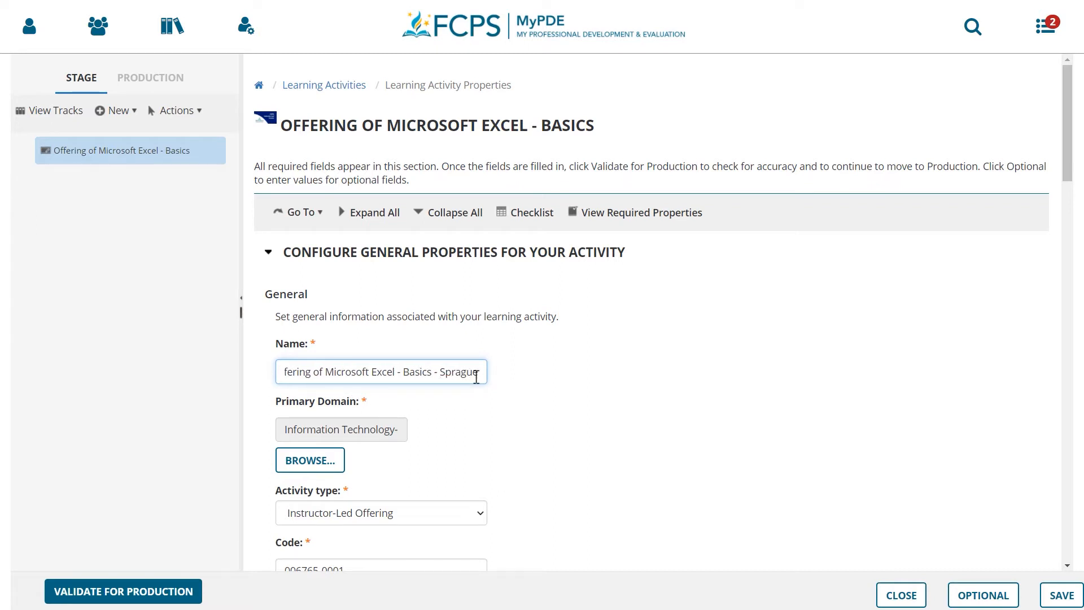
Add the user note "Use entrance 1" to the offering
{"action": "scroll", "coordinate": [476, 377], "scroll_direction": "down", "scroll_amount": 3}
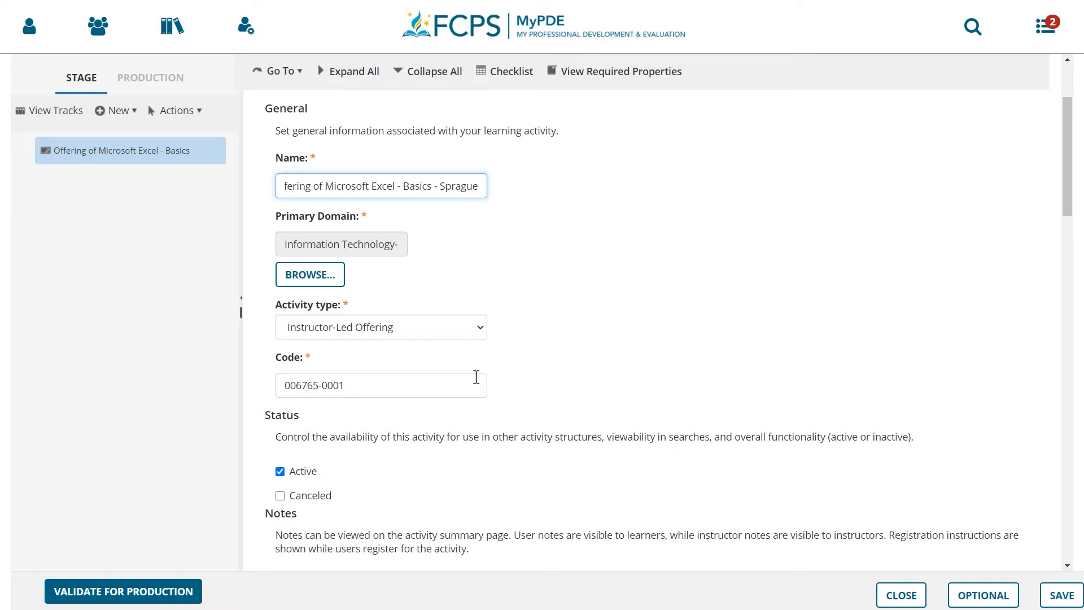
{"action": "scroll", "coordinate": [476, 377], "scroll_direction": "down", "scroll_amount": 2}
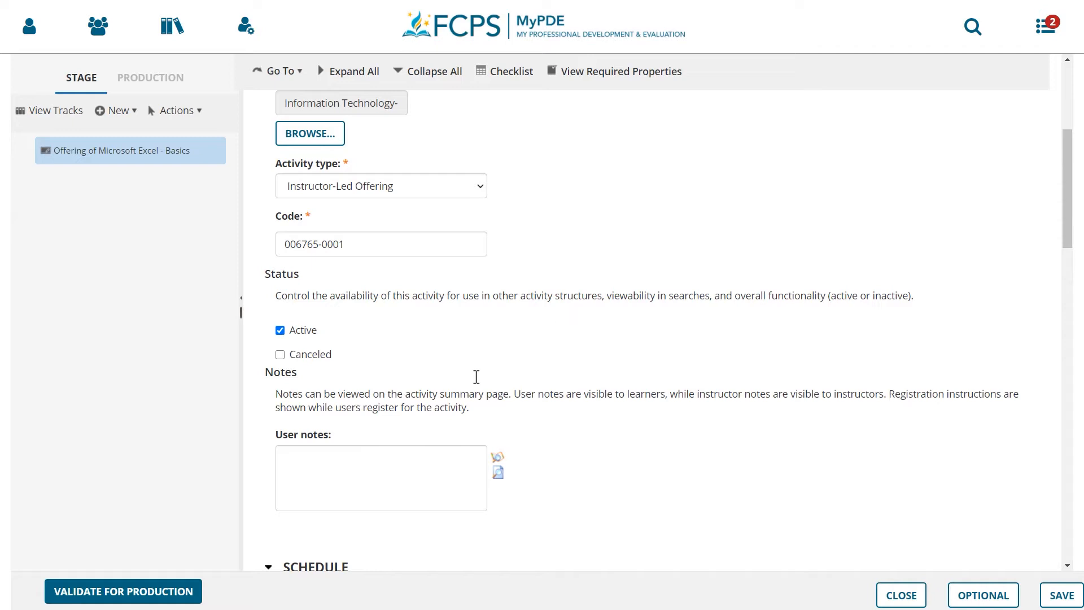
{"action": "scroll", "coordinate": [476, 376], "scroll_direction": "down", "scroll_amount": 2}
{"action": "left_click", "coordinate": [431, 388]}
{"action": "type", "text": "Use"}
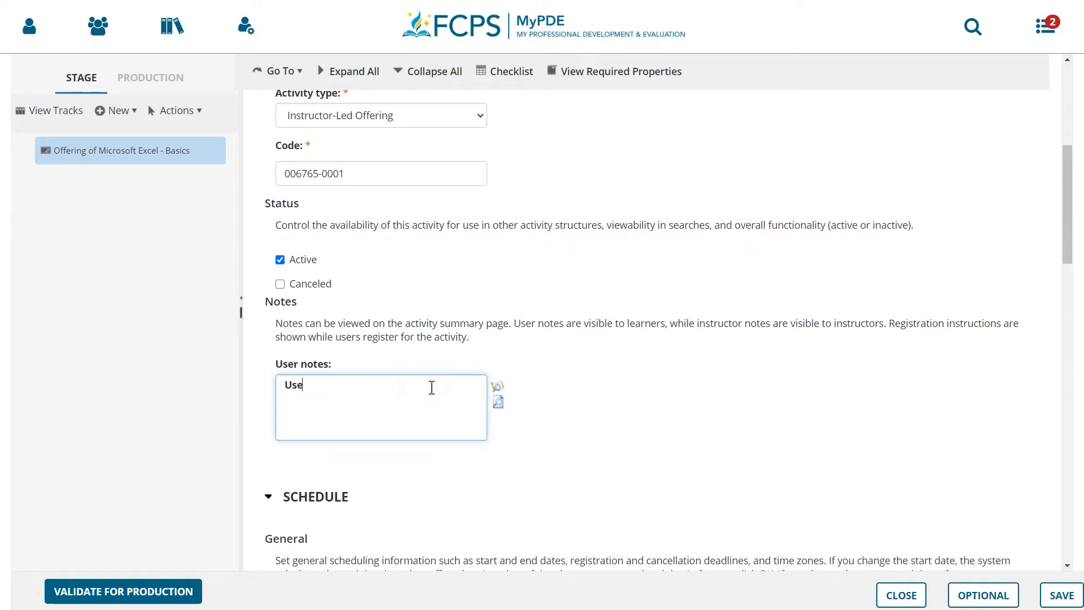
{"action": "type", "text": " entrance 1"}
Set both the registration deadline and the cancelation deadline to 1 day before the start date
{"action": "scroll", "coordinate": [431, 388], "scroll_direction": "down", "scroll_amount": 4}
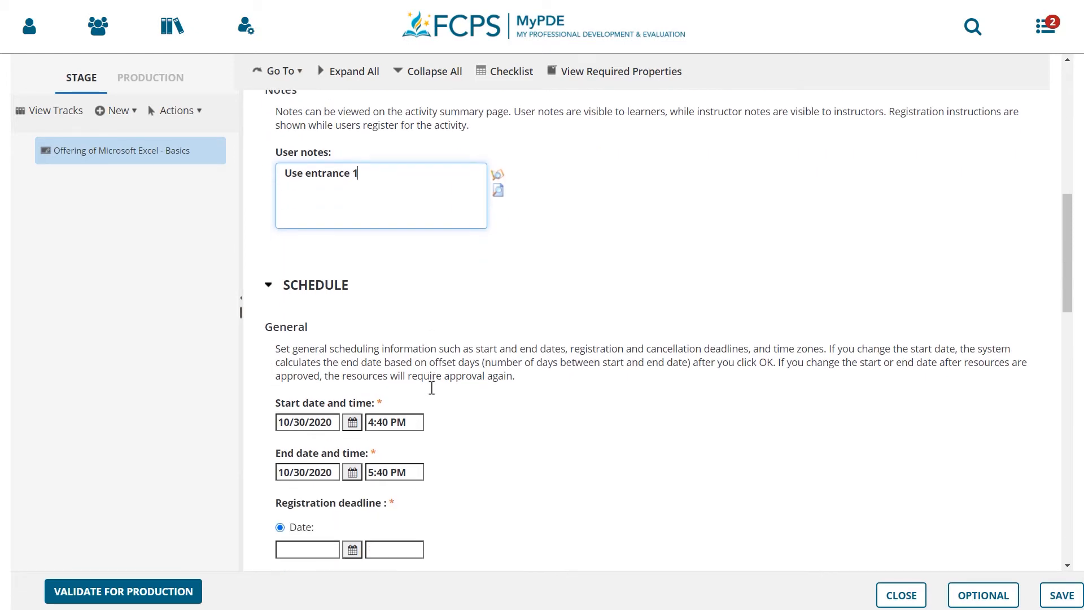
{"action": "scroll", "coordinate": [431, 388], "scroll_direction": "down", "scroll_amount": 4}
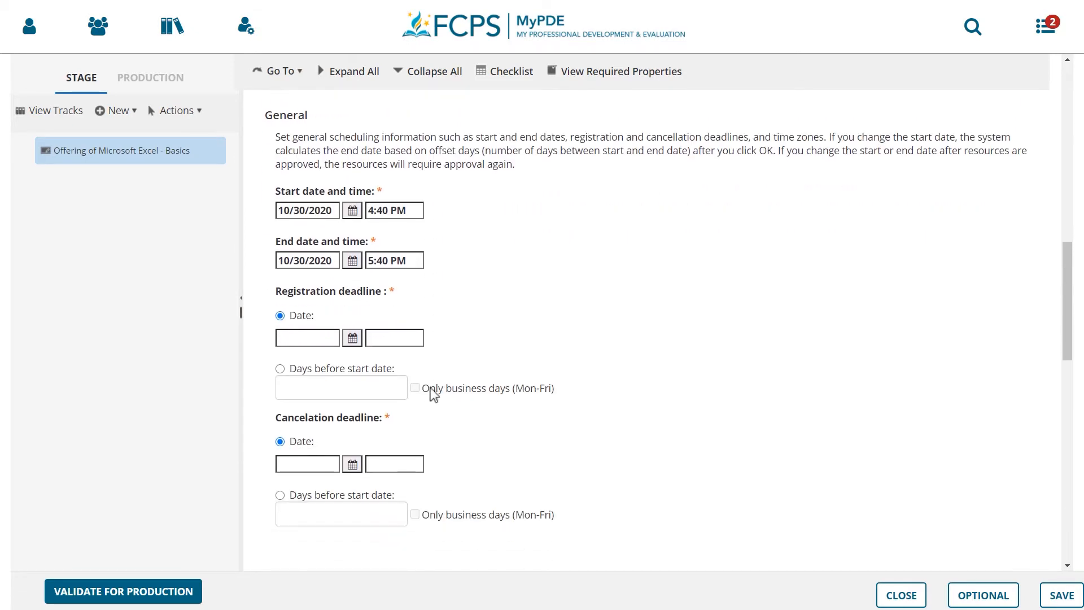
{"action": "left_click", "coordinate": [280, 369]}
{"action": "left_click", "coordinate": [322, 382]}
{"action": "type", "text": "1"}
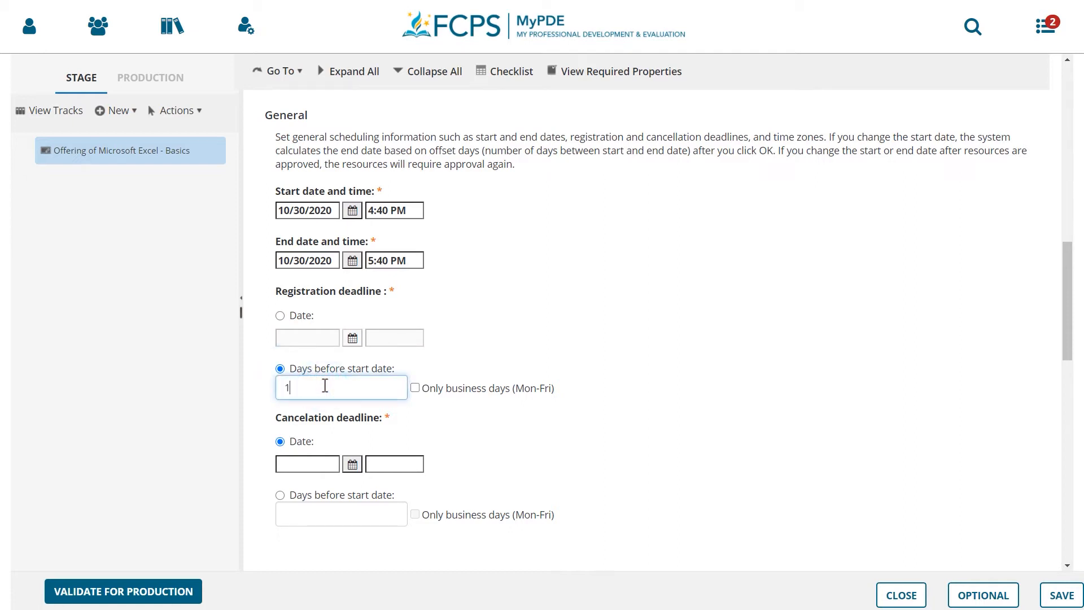
{"action": "left_click", "coordinate": [280, 496]}
{"action": "left_click", "coordinate": [348, 513]}
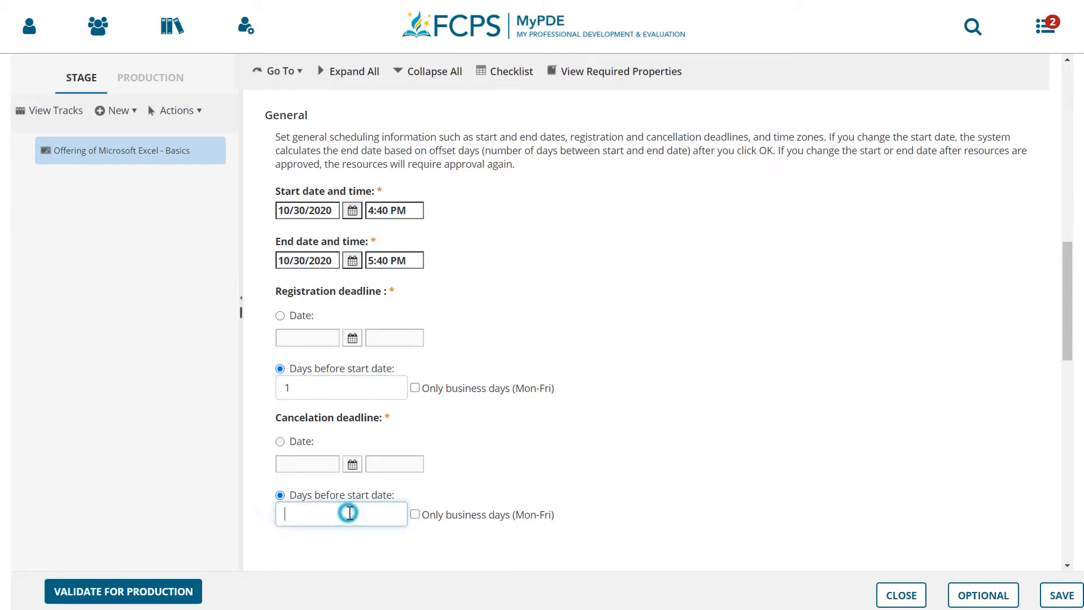
{"action": "type", "text": "1"}
Set the offering's minimum registration capacity to 5
{"action": "scroll", "coordinate": [350, 512], "scroll_direction": "down", "scroll_amount": 5}
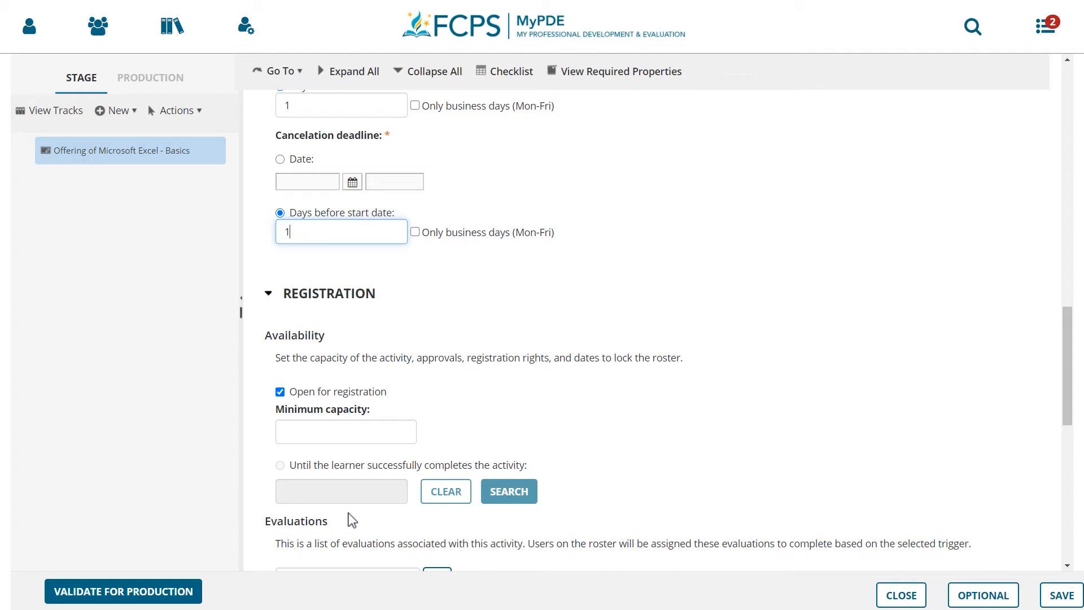
{"action": "left_click", "coordinate": [347, 432]}
{"action": "type", "text": "5"}
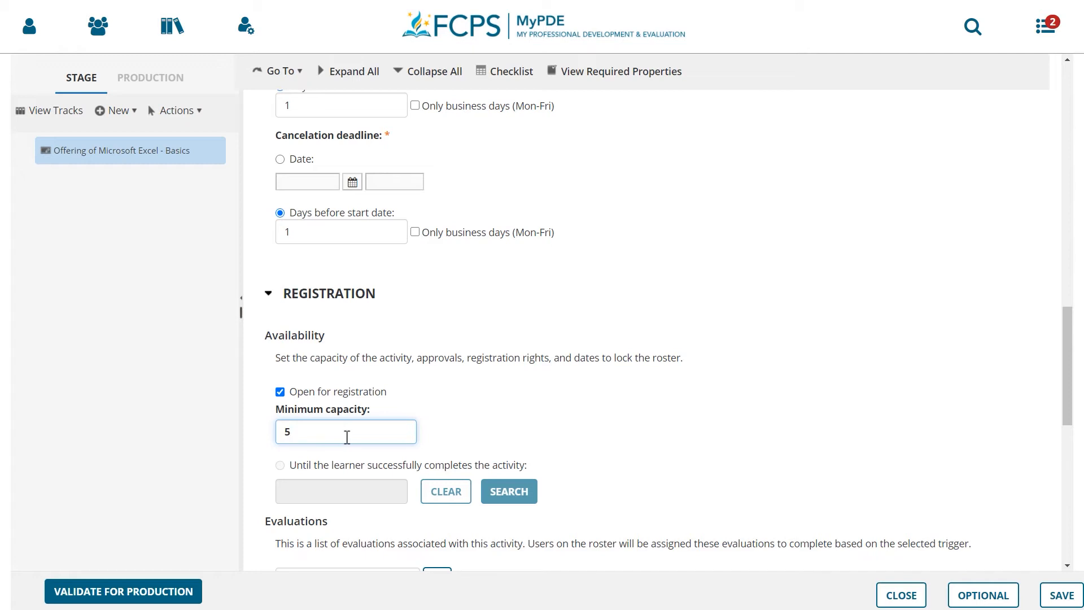
Add the FCPS Face-to-Face Evaluation to the offering with a User complete notification trigger and 60 days to complete
{"action": "scroll", "coordinate": [347, 438], "scroll_direction": "down", "scroll_amount": 4}
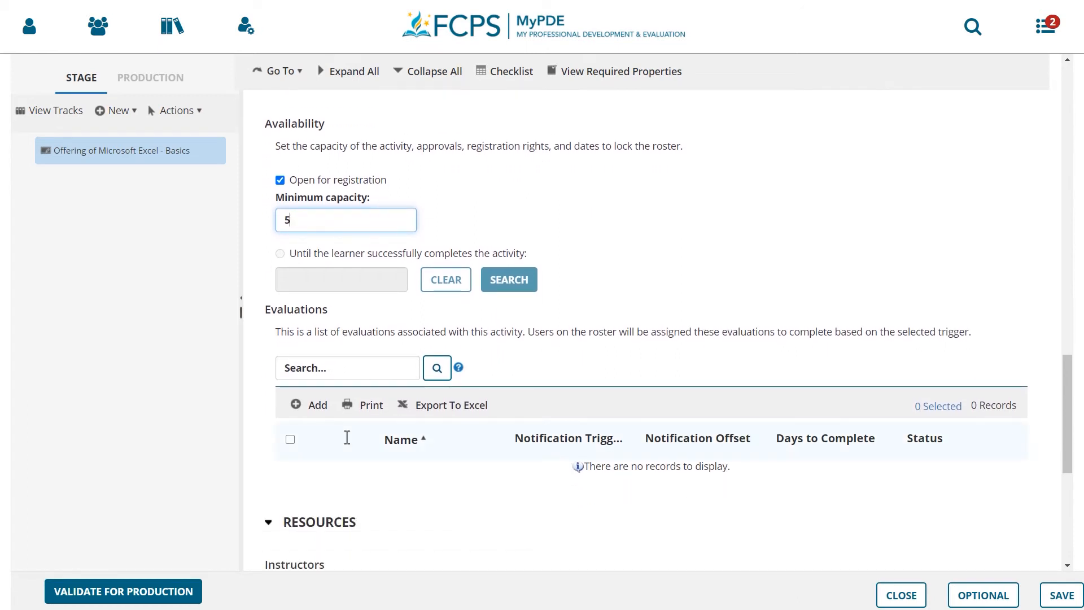
{"action": "left_click", "coordinate": [317, 407]}
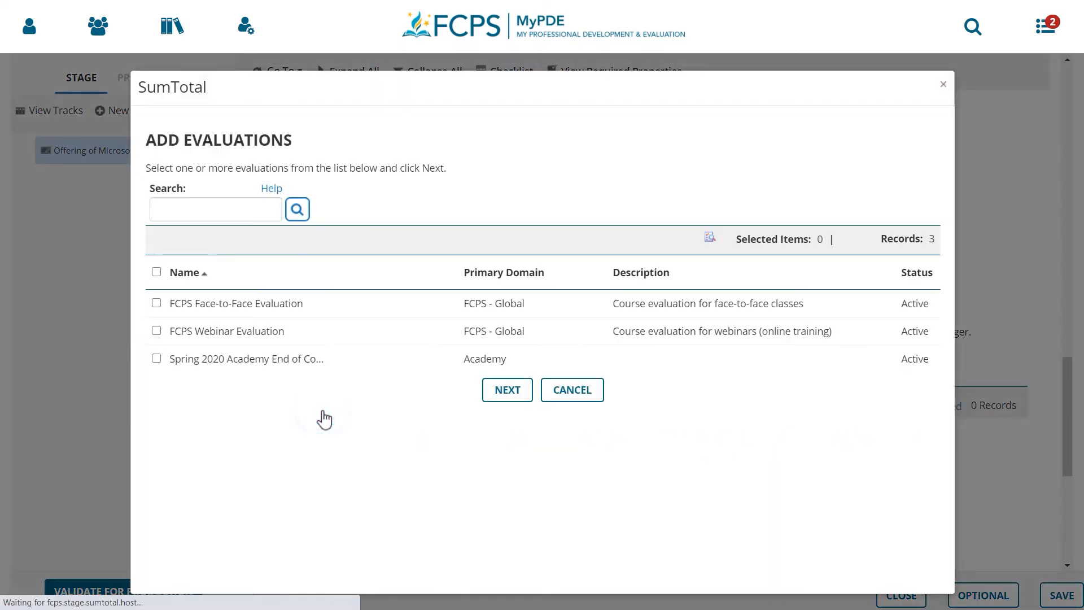
{"action": "left_click", "coordinate": [157, 304]}
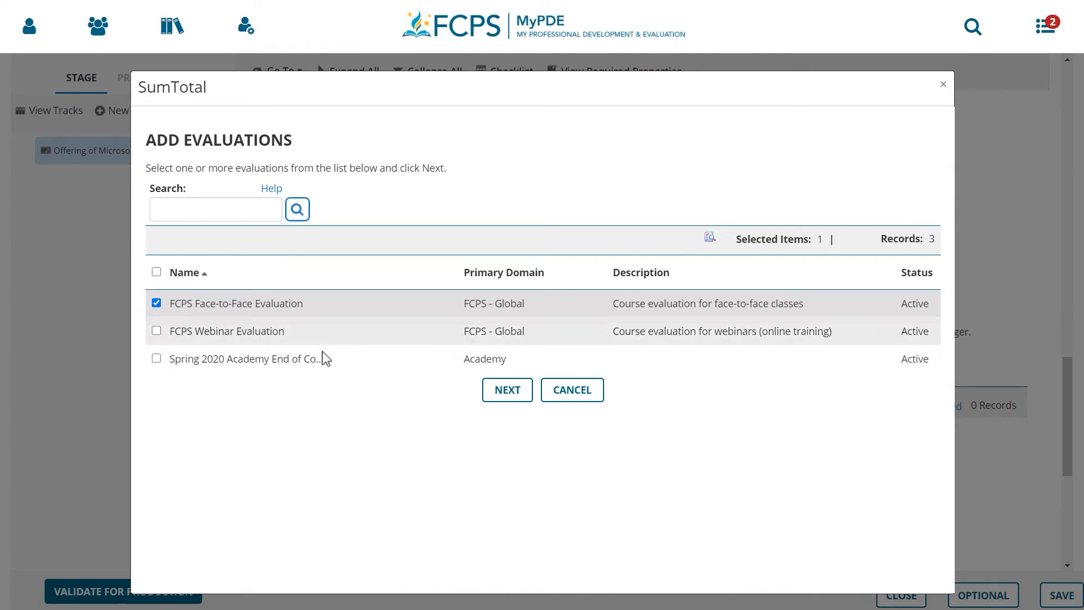
{"action": "left_click", "coordinate": [502, 397]}
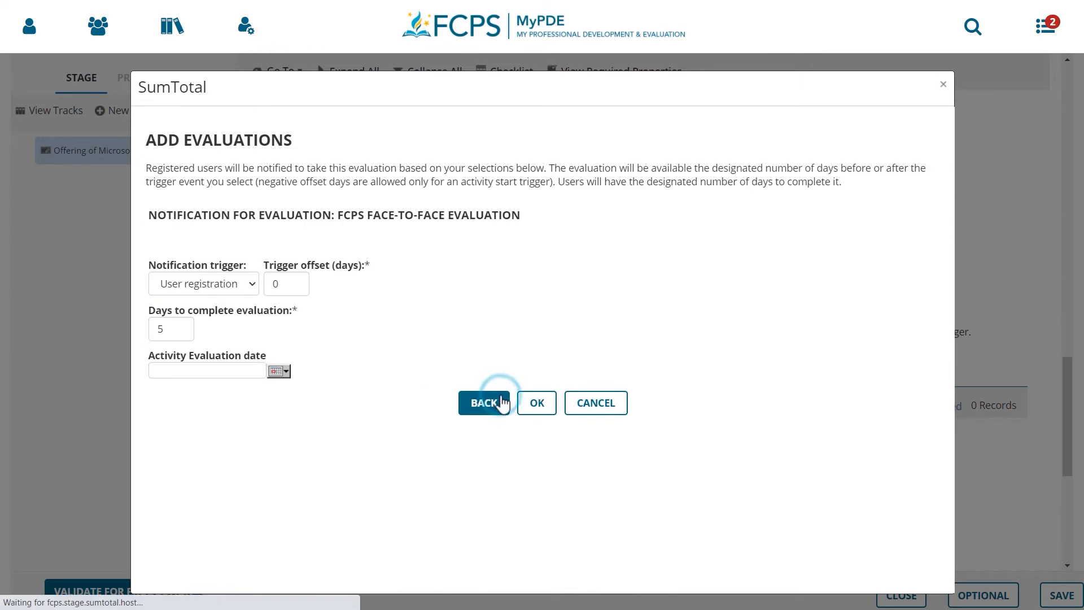
{"action": "left_click", "coordinate": [252, 289]}
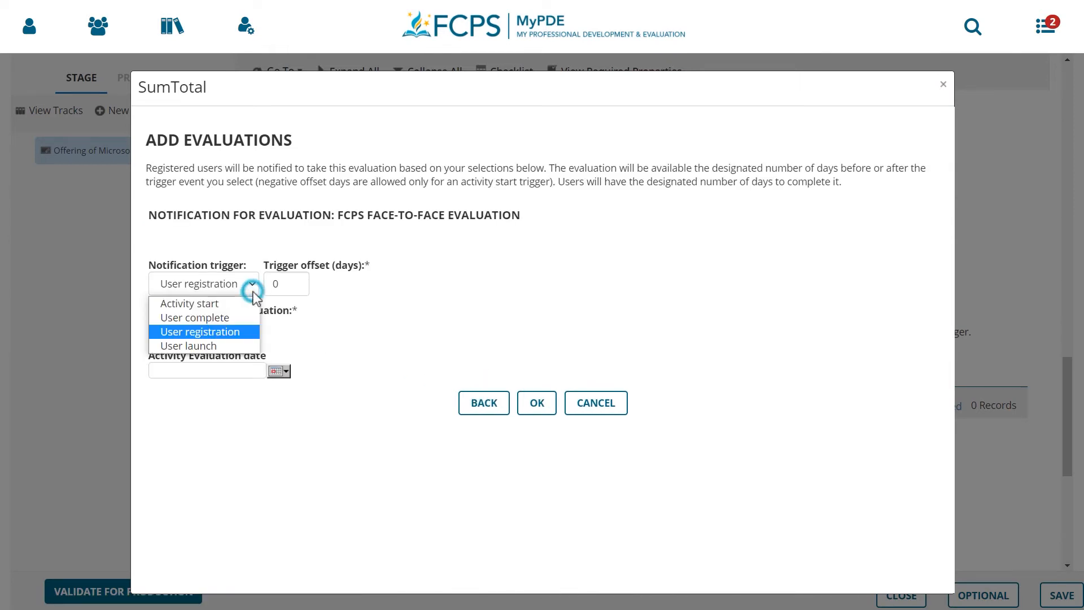
{"action": "left_click", "coordinate": [239, 317]}
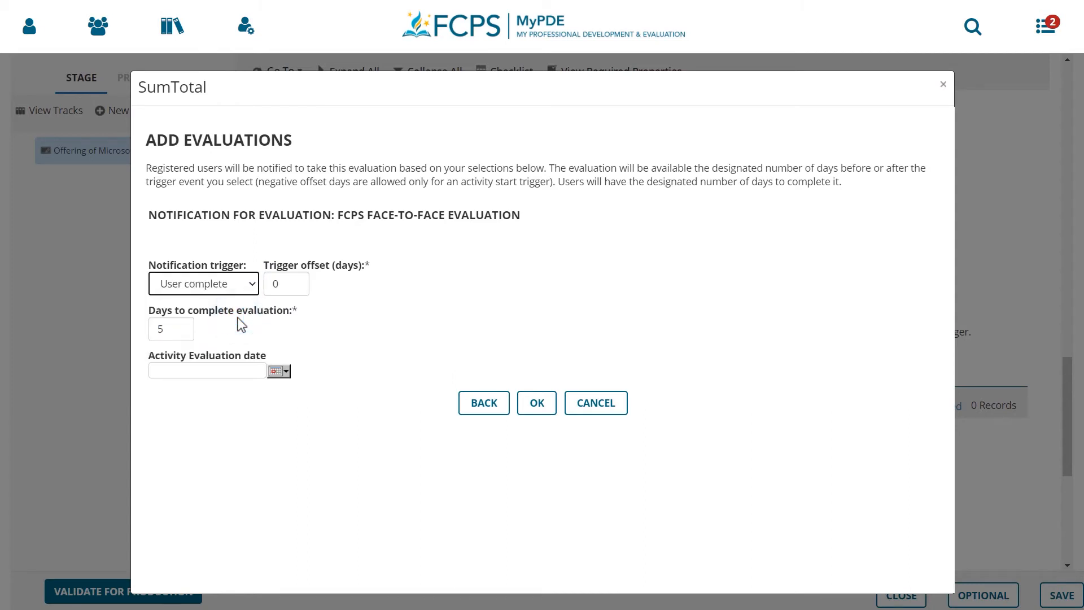
{"action": "double_click", "coordinate": [178, 324]}
{"action": "type", "text": "60"}
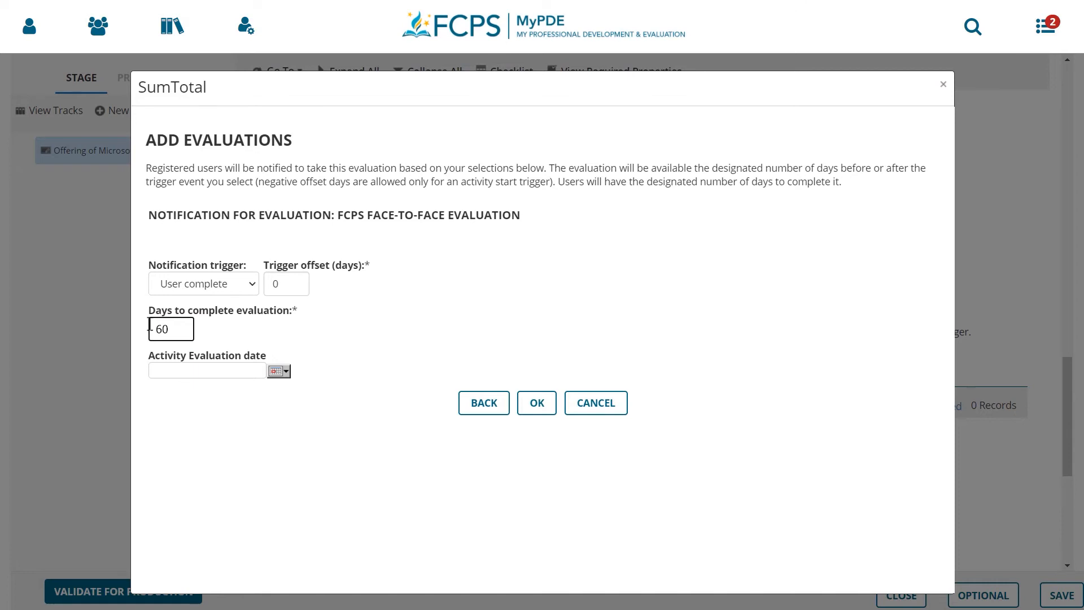
{"action": "left_click", "coordinate": [540, 400]}
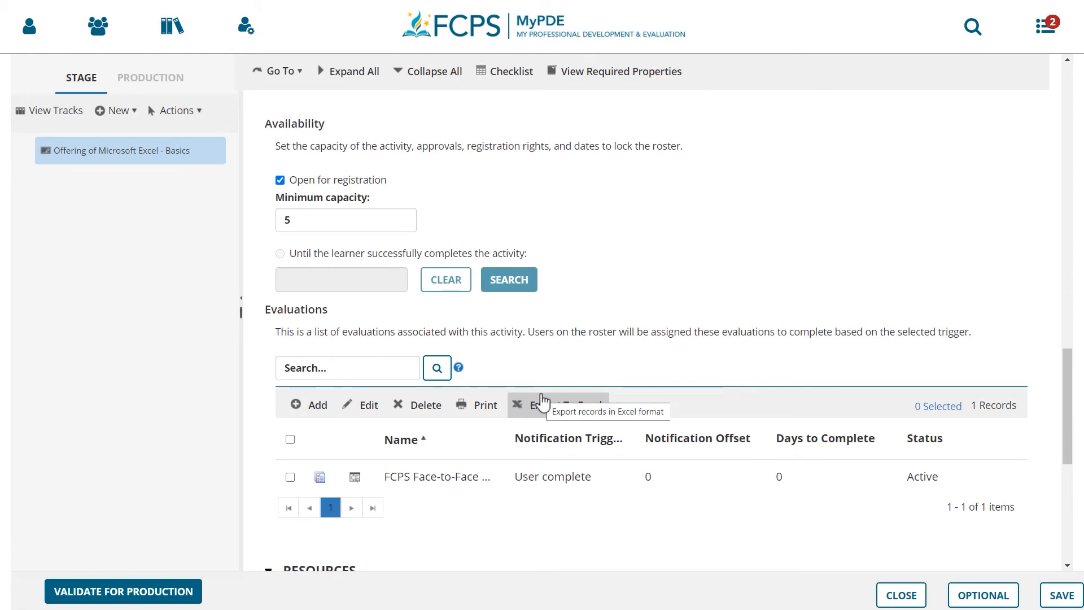
Find the instructor by last name and add them to the offering as qualified and responsible
{"action": "scroll", "coordinate": [542, 402], "scroll_direction": "down", "scroll_amount": 3}
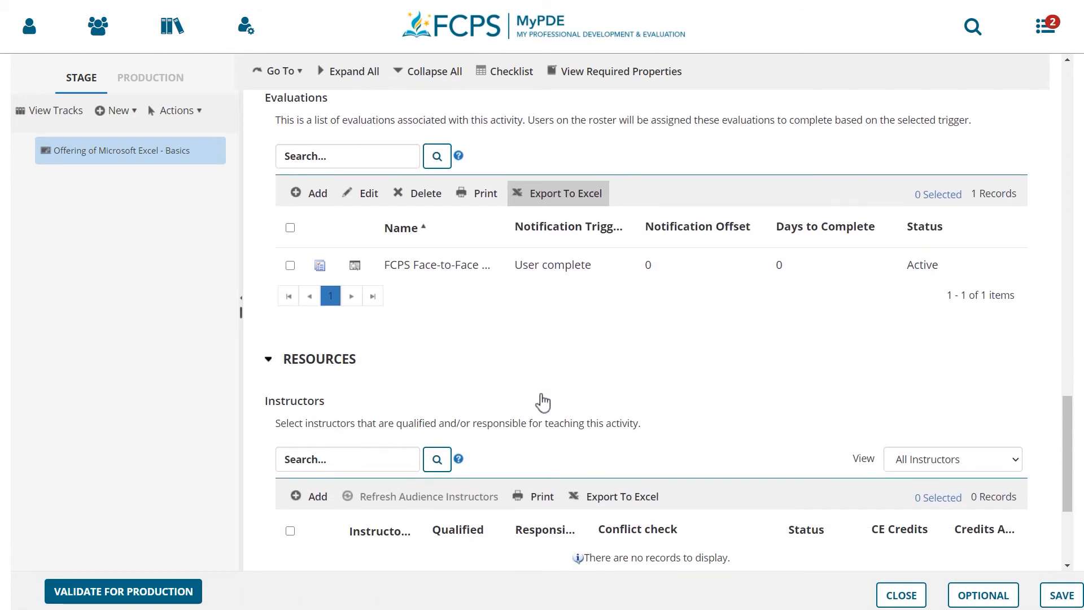
{"action": "scroll", "coordinate": [541, 402], "scroll_direction": "down", "scroll_amount": 3}
{"action": "left_click", "coordinate": [310, 288]}
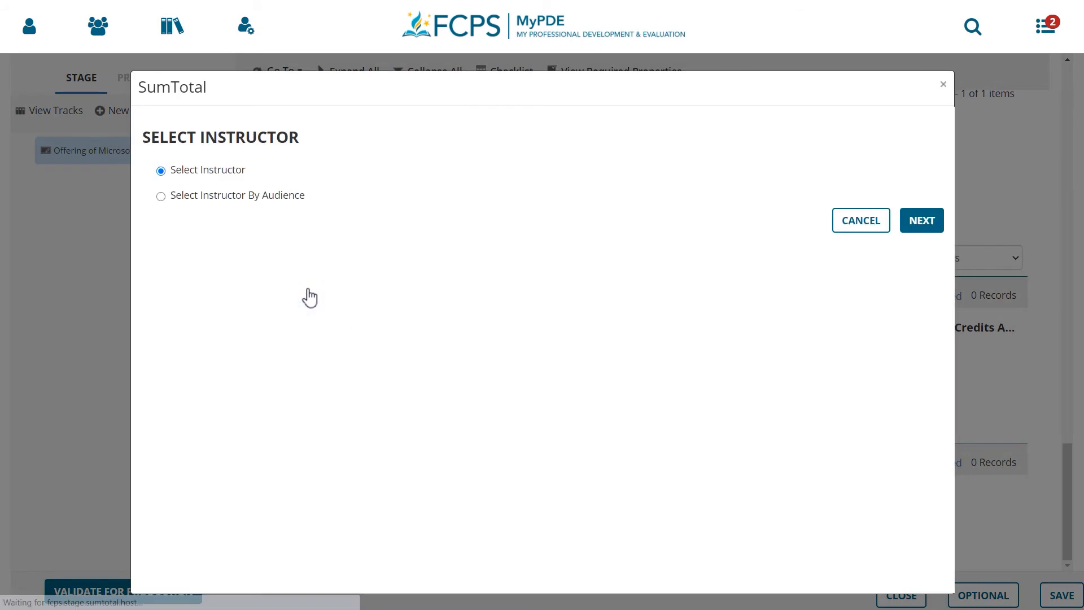
{"action": "left_click", "coordinate": [919, 228]}
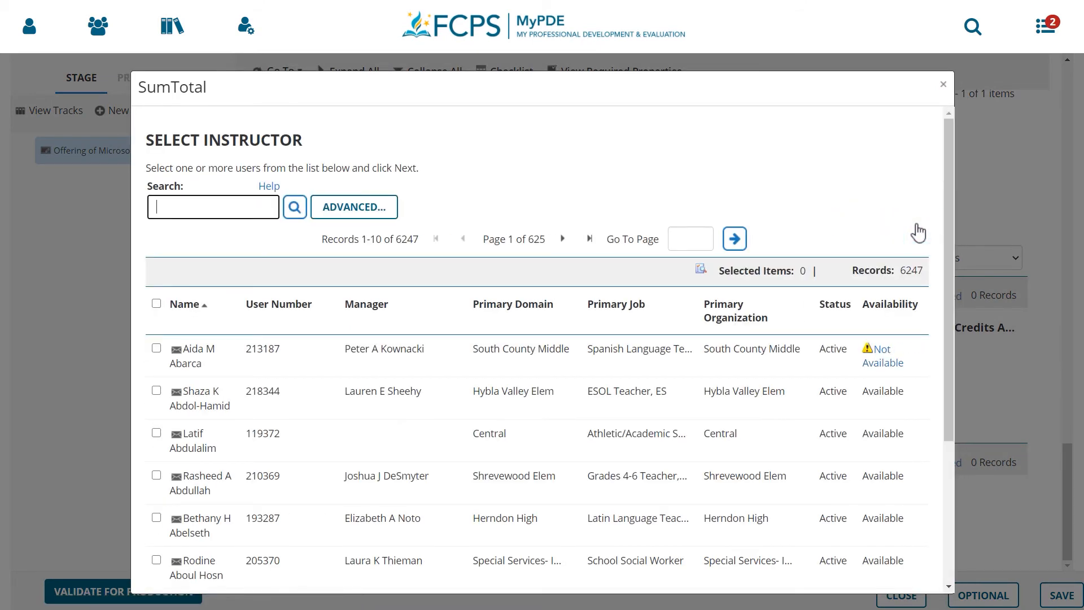
{"action": "type", "text": "bowen"}
{"action": "key", "text": "Return"}
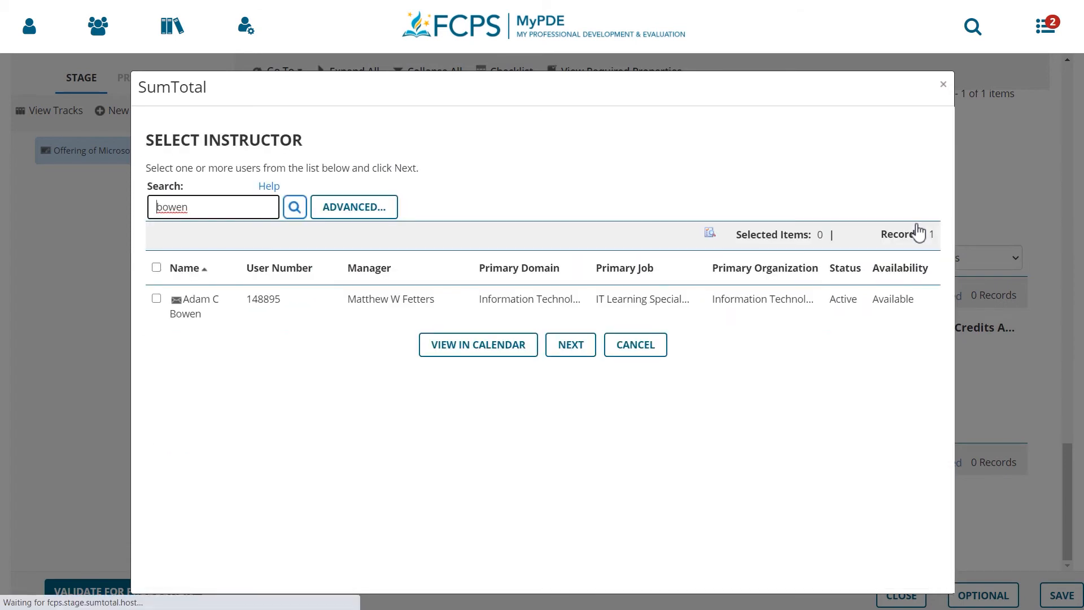
{"action": "left_click", "coordinate": [156, 299]}
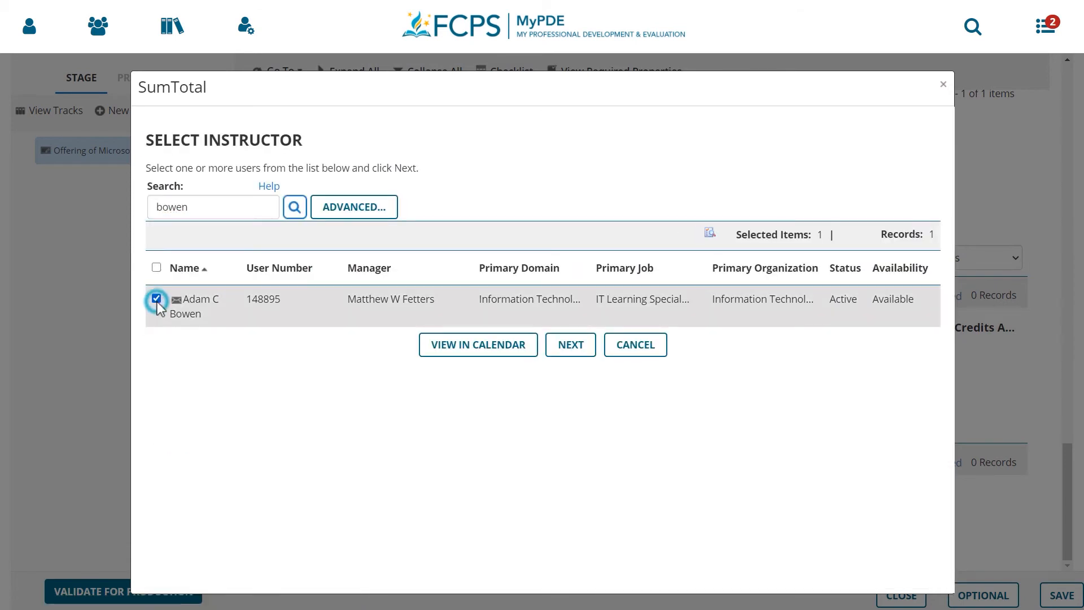
{"action": "left_click", "coordinate": [594, 348]}
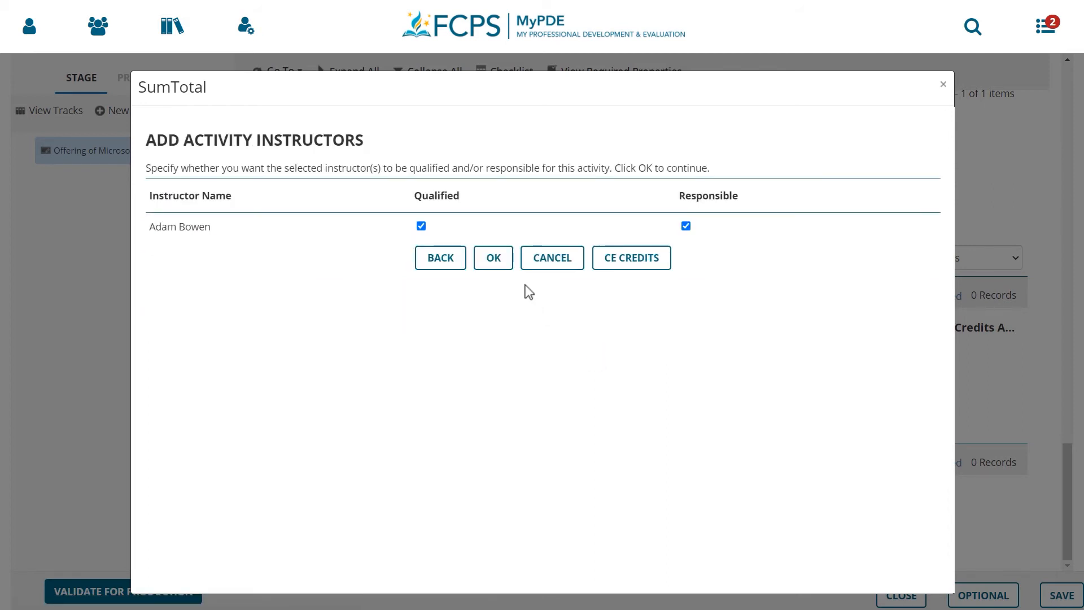
{"action": "left_click", "coordinate": [506, 266]}
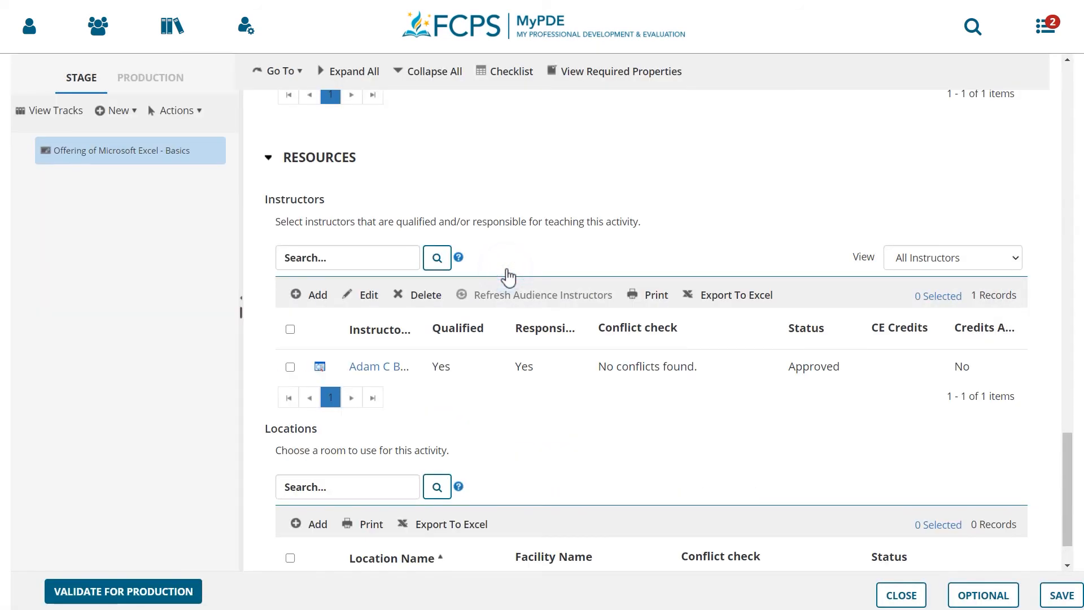
Search the locations for "sprague", add Sprague Ctr, Conf Rm 12 as the offering's room, and save the offering
{"action": "scroll", "coordinate": [508, 273], "scroll_direction": "down", "scroll_amount": 1}
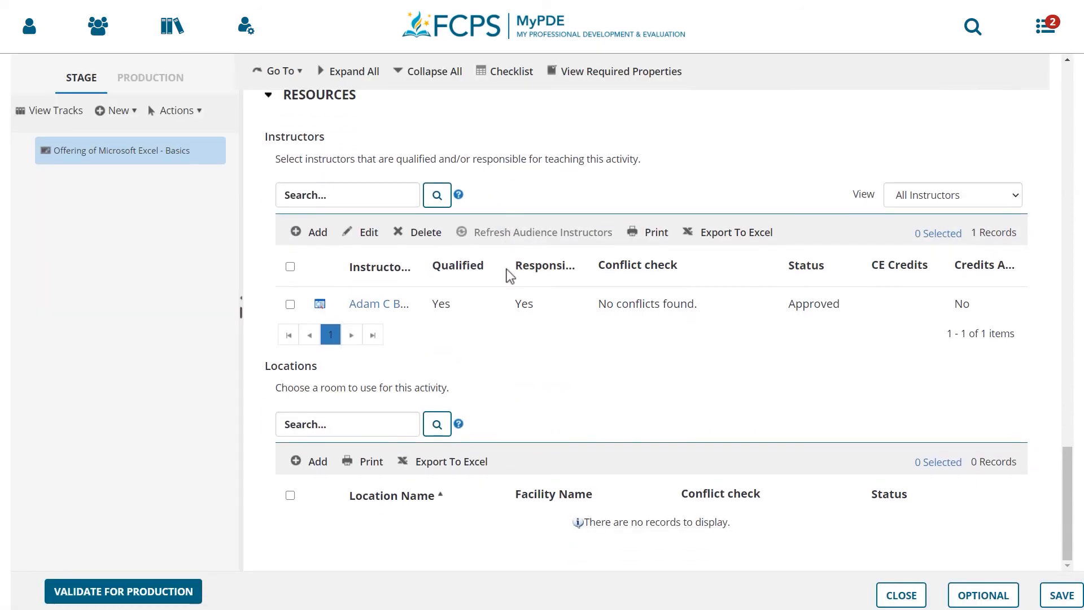
{"action": "left_click", "coordinate": [314, 462]}
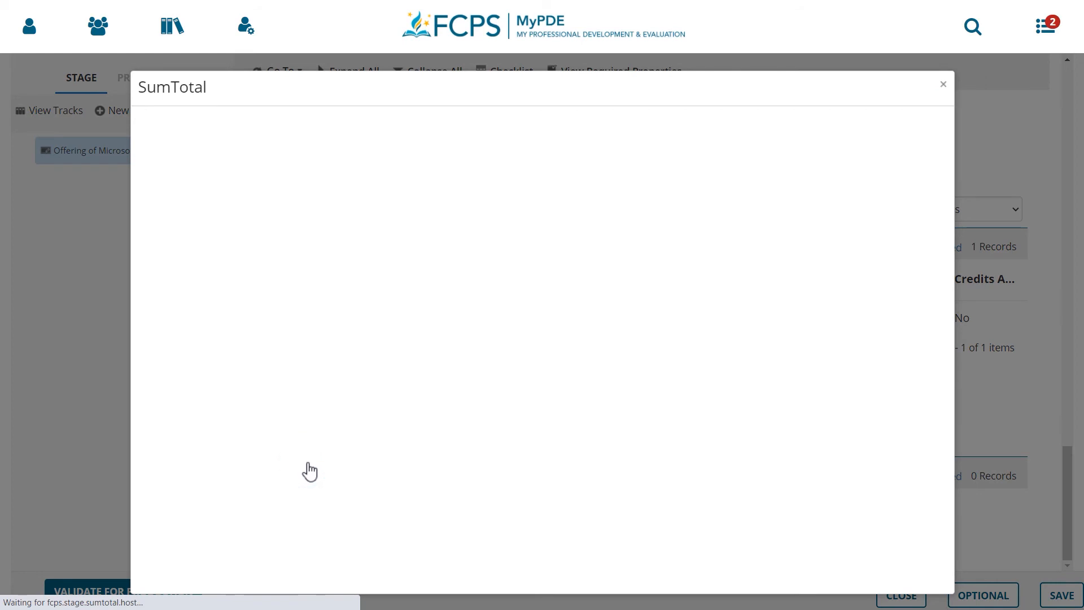
{"action": "left_click", "coordinate": [204, 214]}
{"action": "type", "text": "spra"}
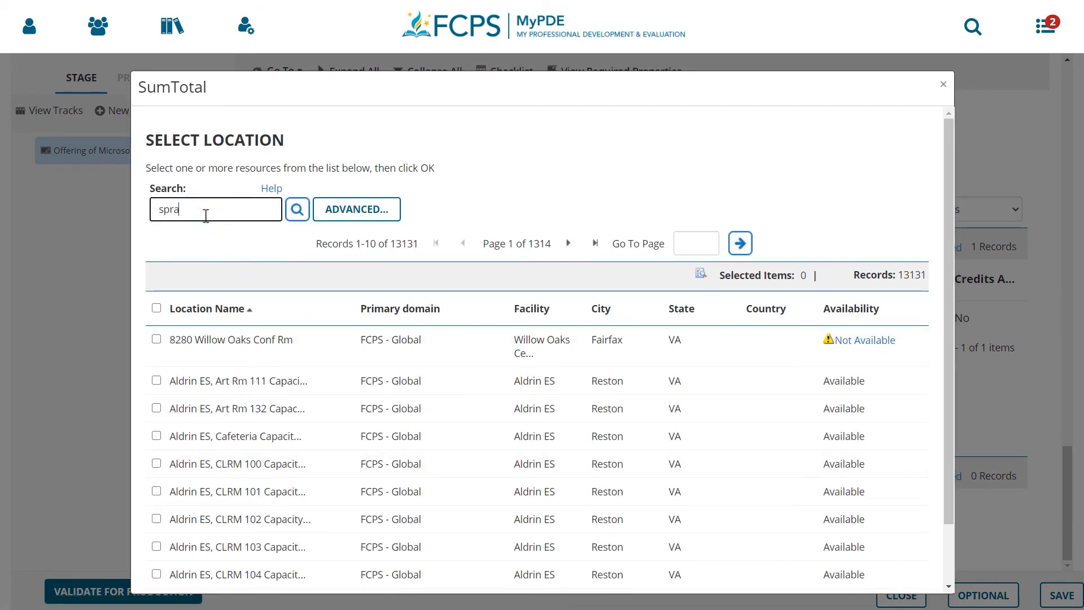
{"action": "type", "text": "gue"}
{"action": "key", "text": "Return"}
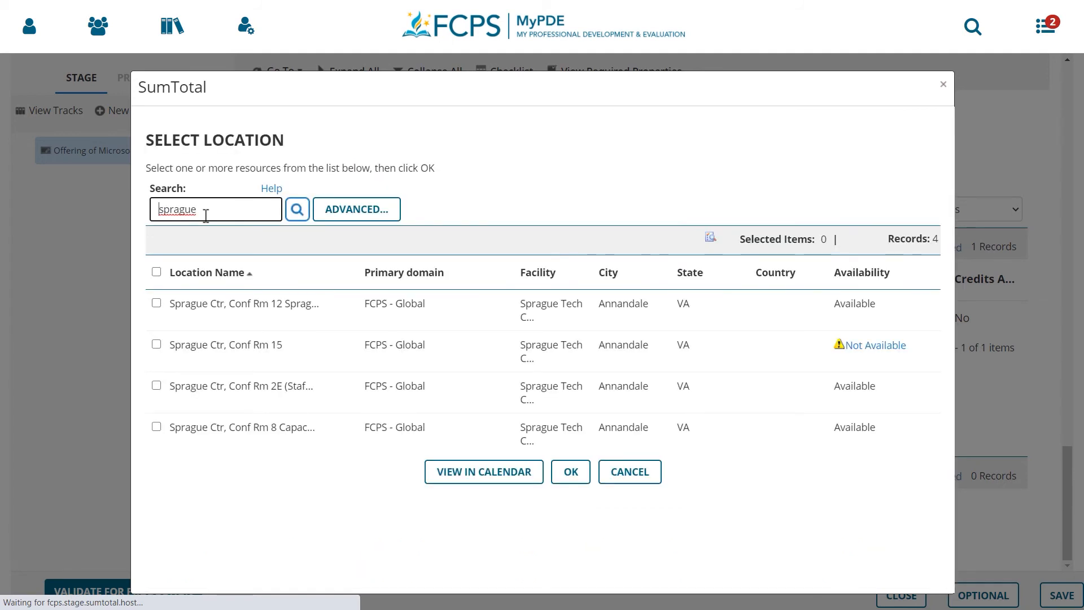
{"action": "left_click", "coordinate": [157, 303]}
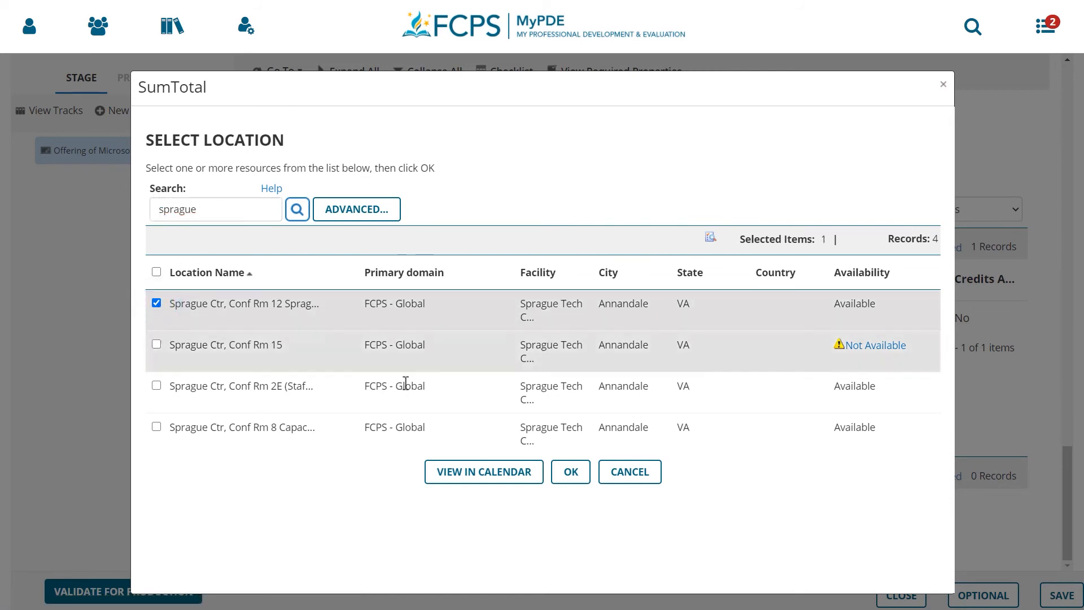
{"action": "left_click", "coordinate": [566, 470]}
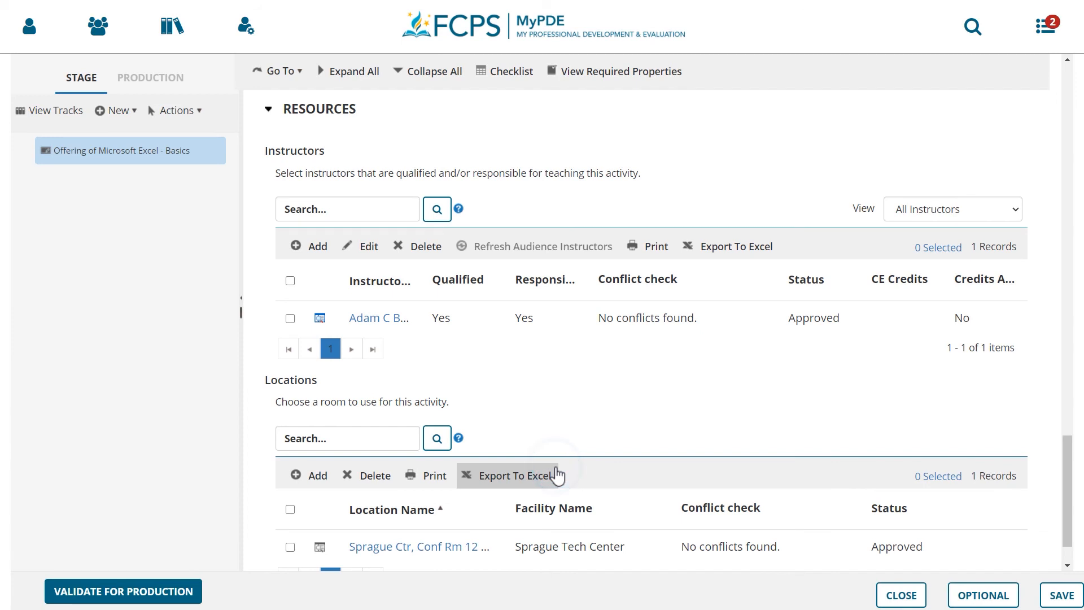
{"action": "scroll", "coordinate": [558, 476], "scroll_direction": "down", "scroll_amount": 1}
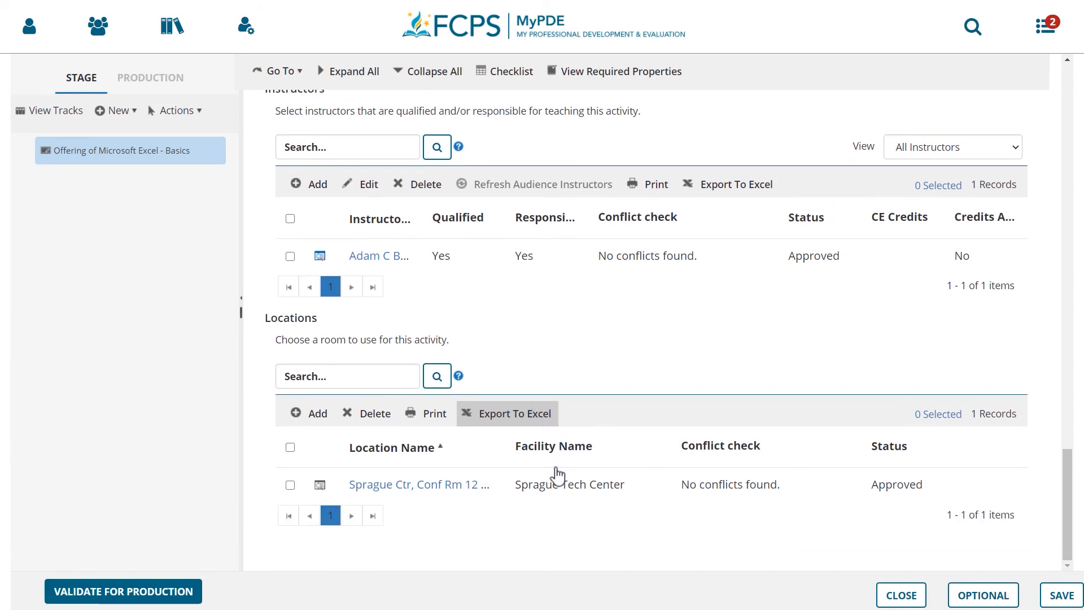
{"action": "left_click", "coordinate": [1064, 595]}
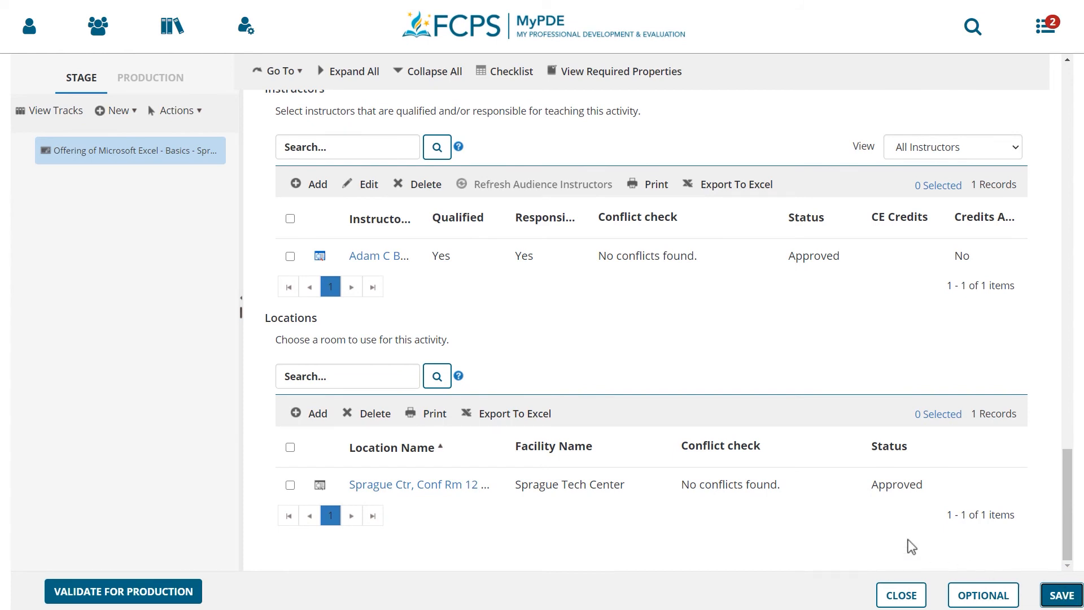
Open the waiting list properties of the offering's track and set the waiting list type to Smart
{"action": "left_click", "coordinate": [76, 117]}
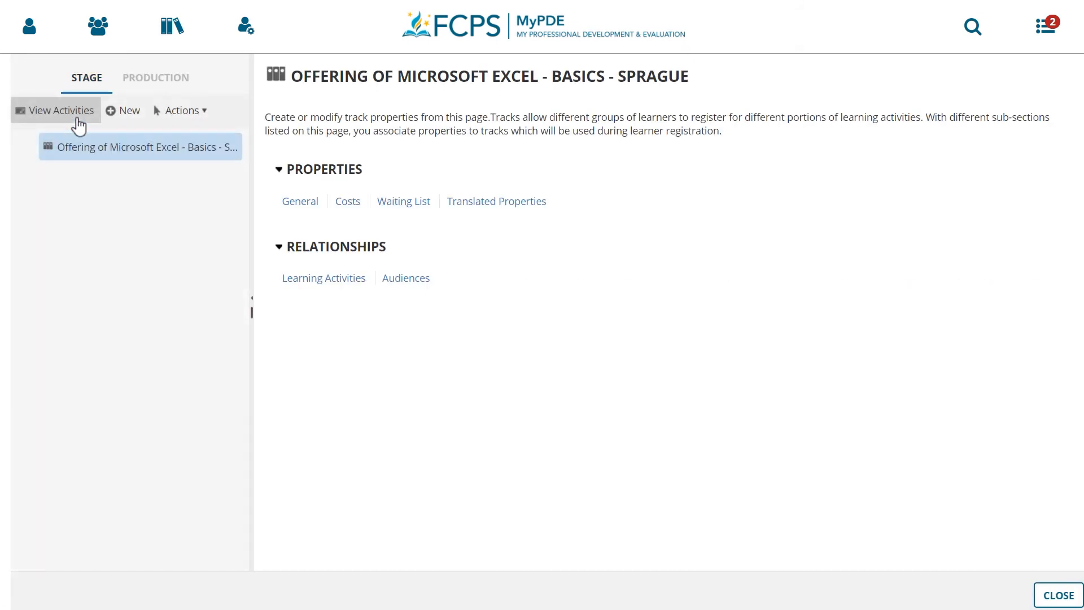
{"action": "left_click", "coordinate": [383, 205]}
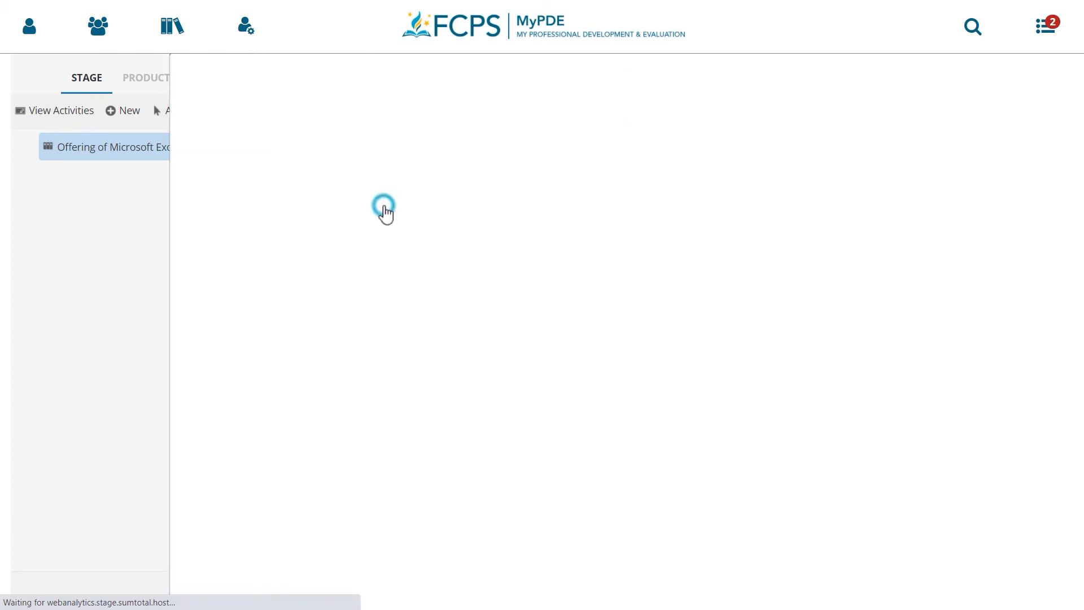
{"action": "left_click", "coordinate": [222, 172]}
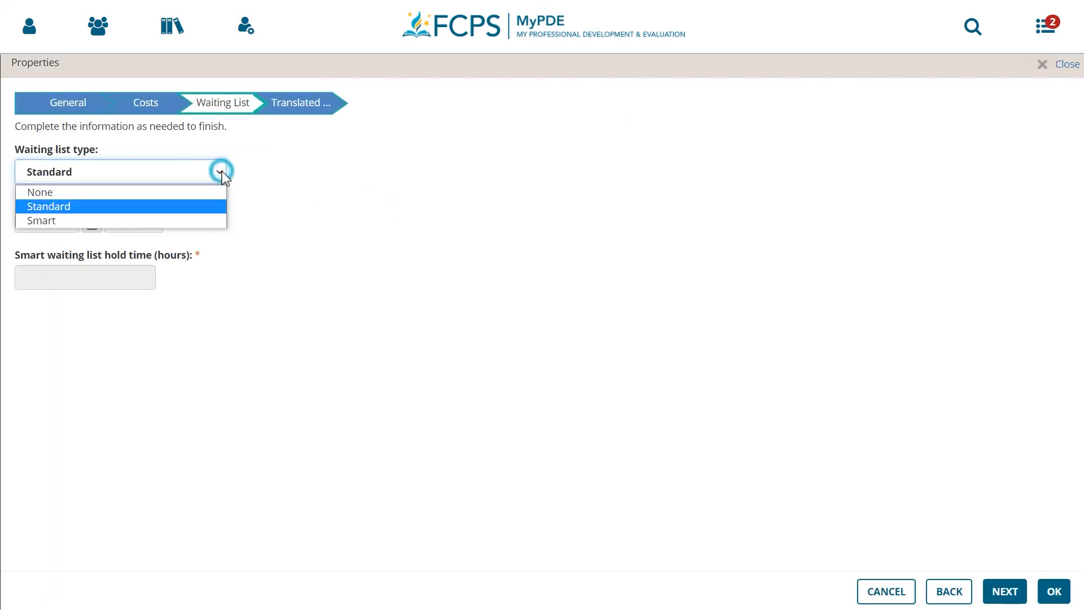
{"action": "left_click", "coordinate": [189, 219]}
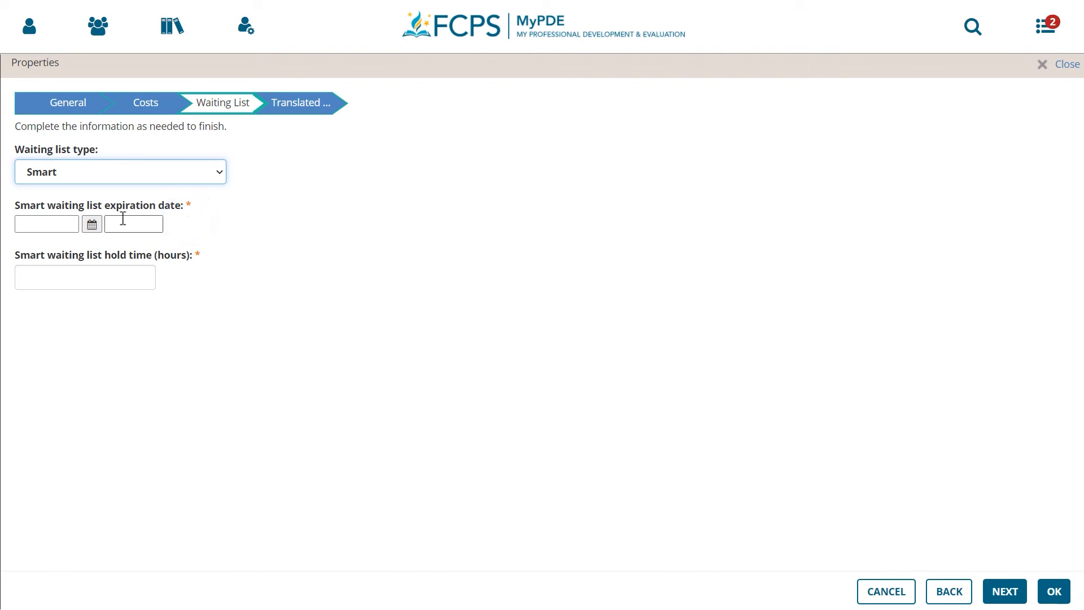
Set the smart waiting list to expire on 10/29/2020 at 4:00 PM with a hold time of 24 hours
{"action": "left_click", "coordinate": [85, 225]}
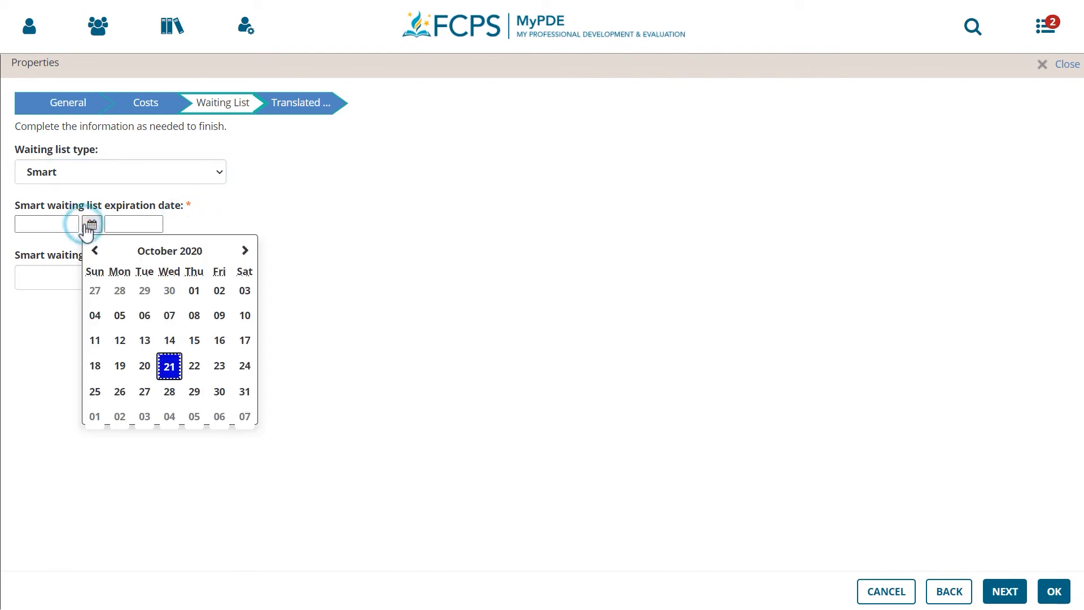
{"action": "left_click", "coordinate": [195, 394]}
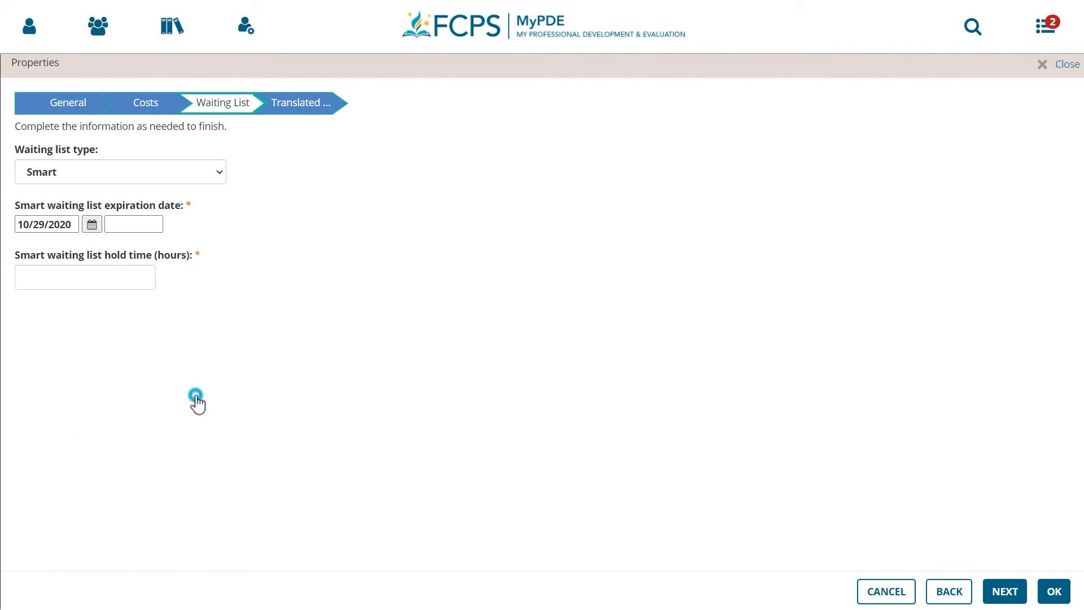
{"action": "left_click", "coordinate": [129, 224]}
{"action": "left_click", "coordinate": [126, 322]}
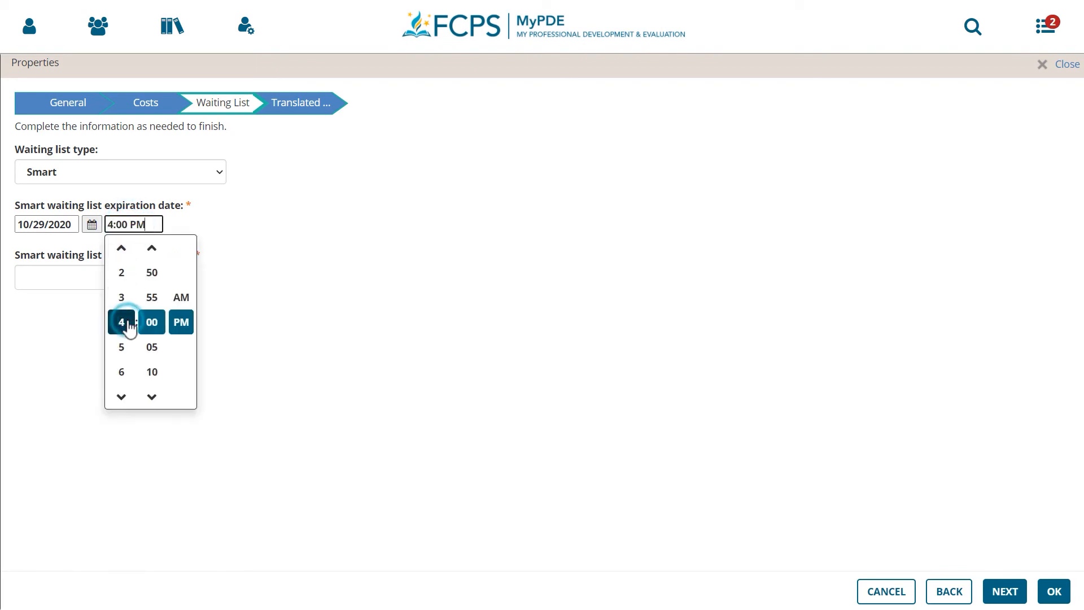
{"action": "left_click", "coordinate": [291, 354]}
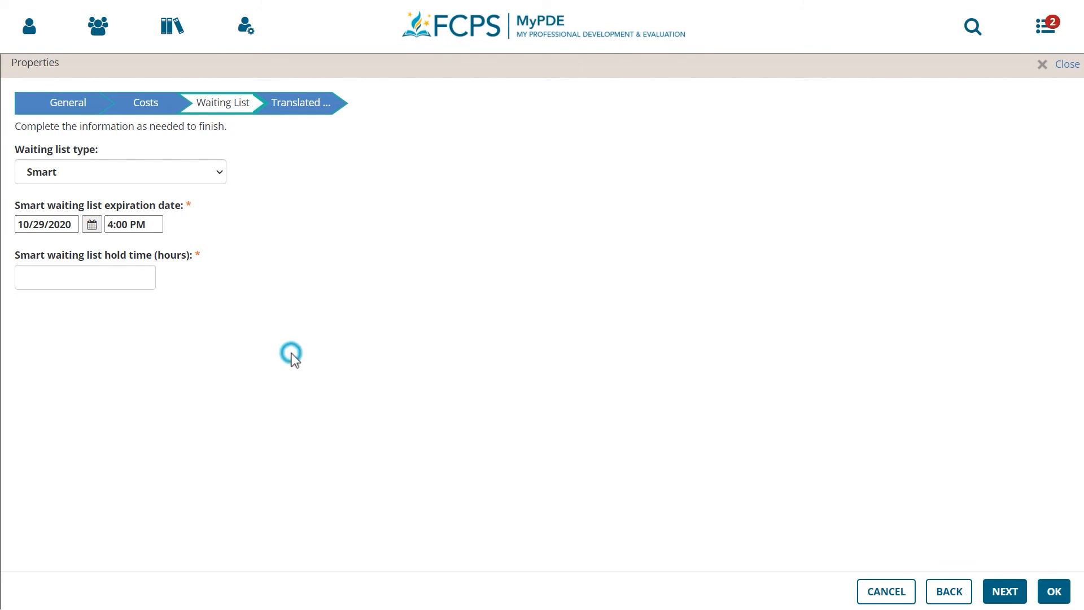
{"action": "left_click", "coordinate": [130, 275]}
{"action": "type", "text": "24"}
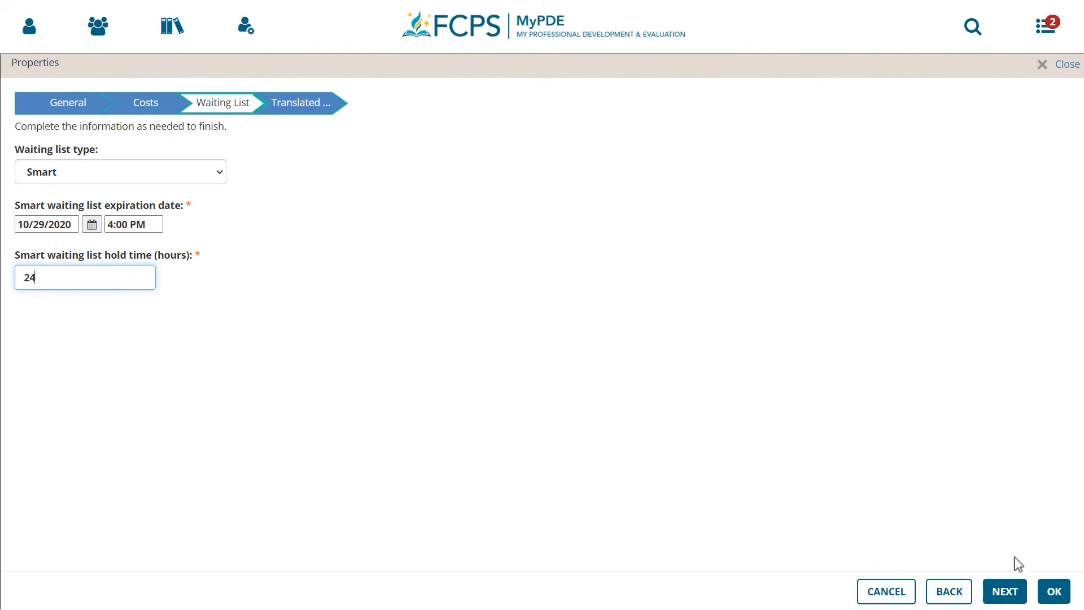
{"action": "left_click", "coordinate": [1052, 593]}
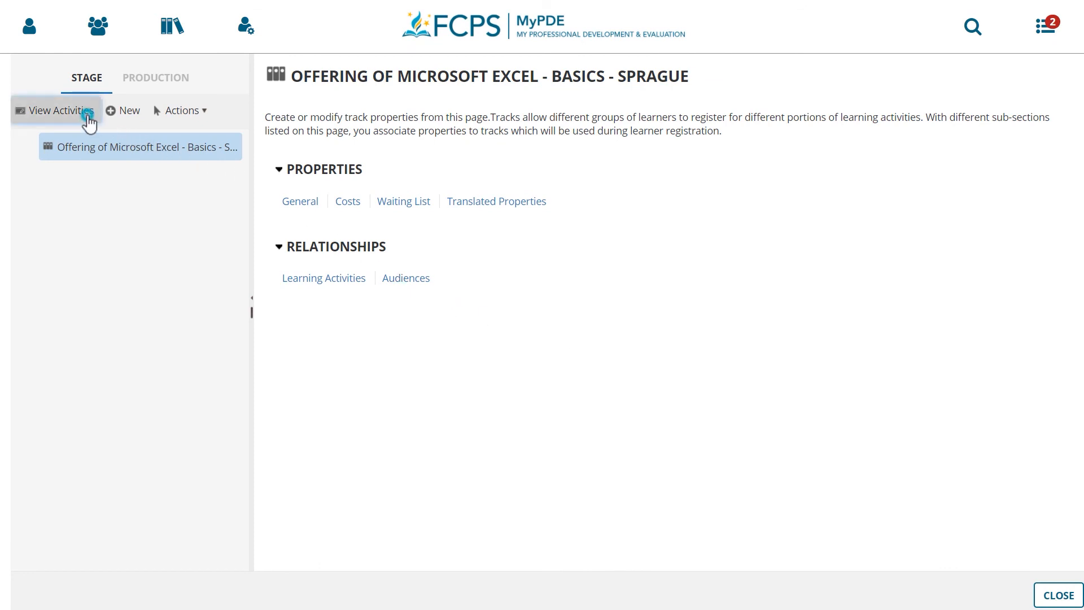
Return to the offering's activity view, validate the offering and move it to production, closing it when done
{"action": "left_click", "coordinate": [88, 120]}
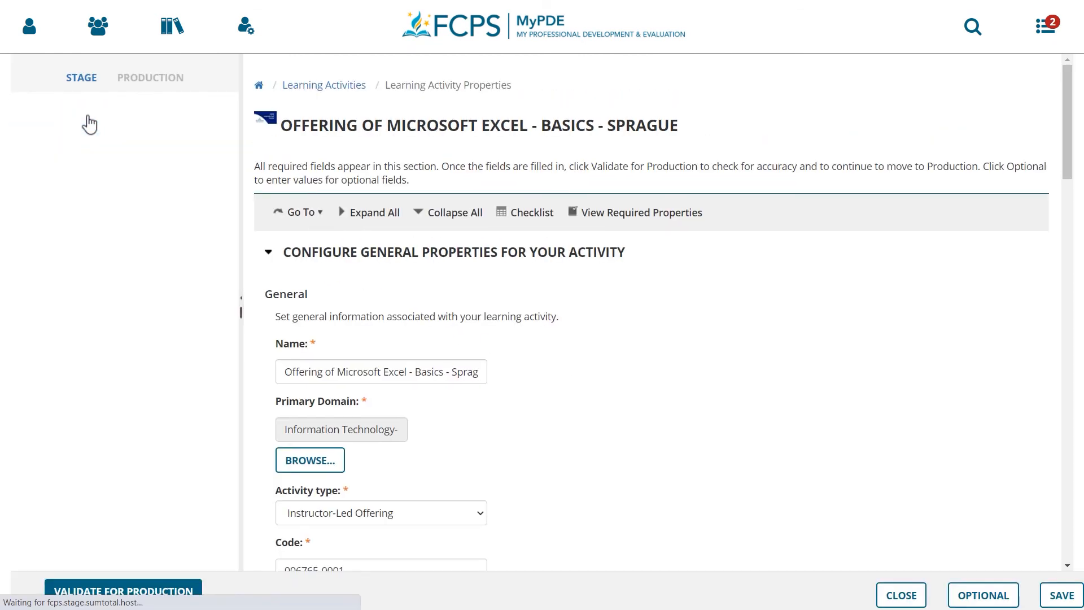
{"action": "left_click", "coordinate": [129, 590]}
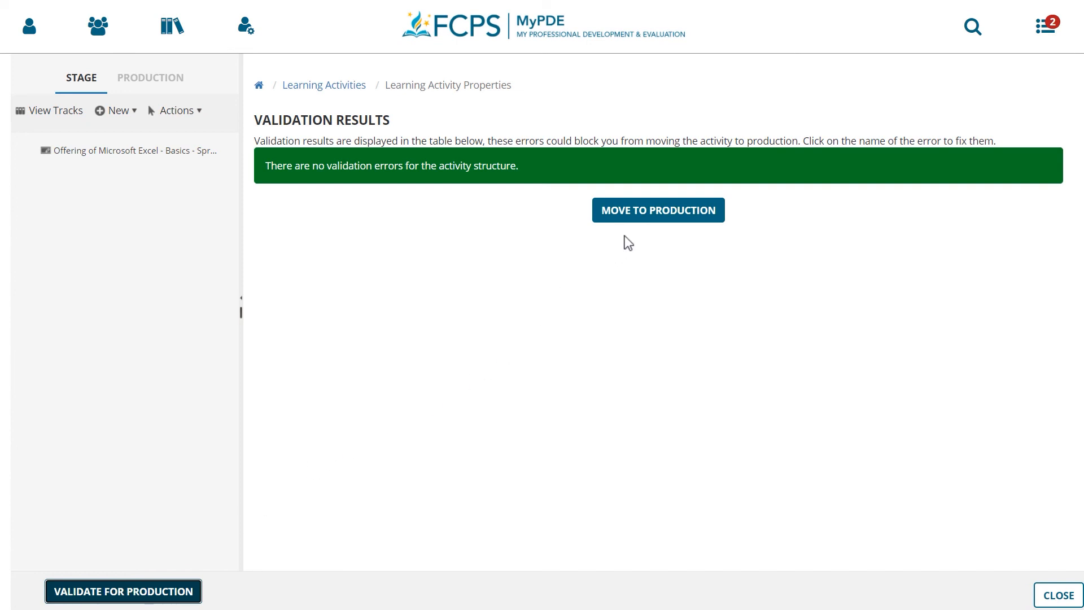
{"action": "left_click", "coordinate": [639, 227]}
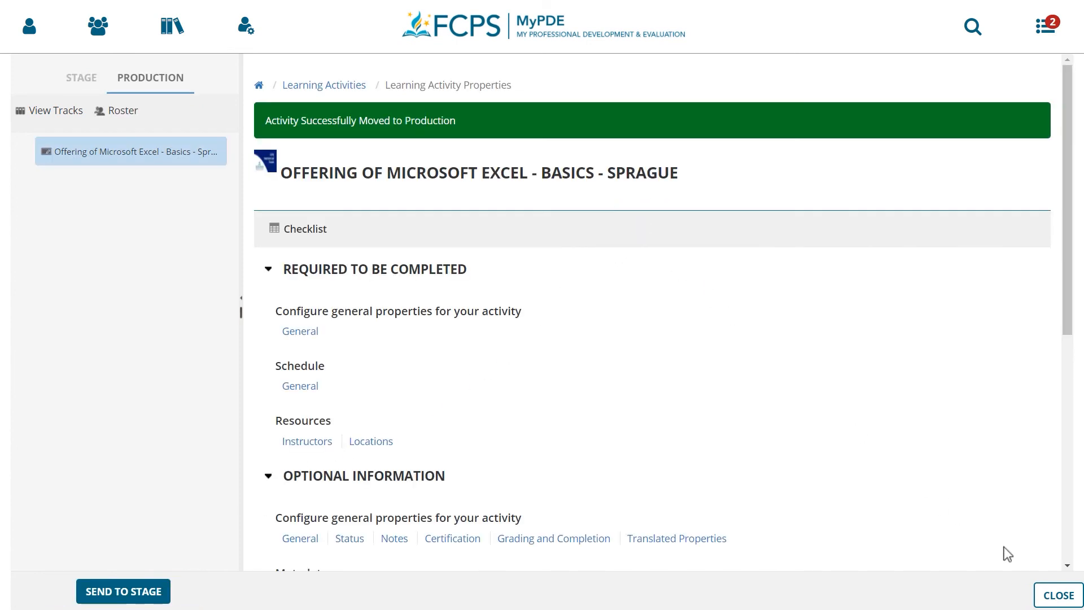
{"action": "left_click", "coordinate": [1053, 599]}
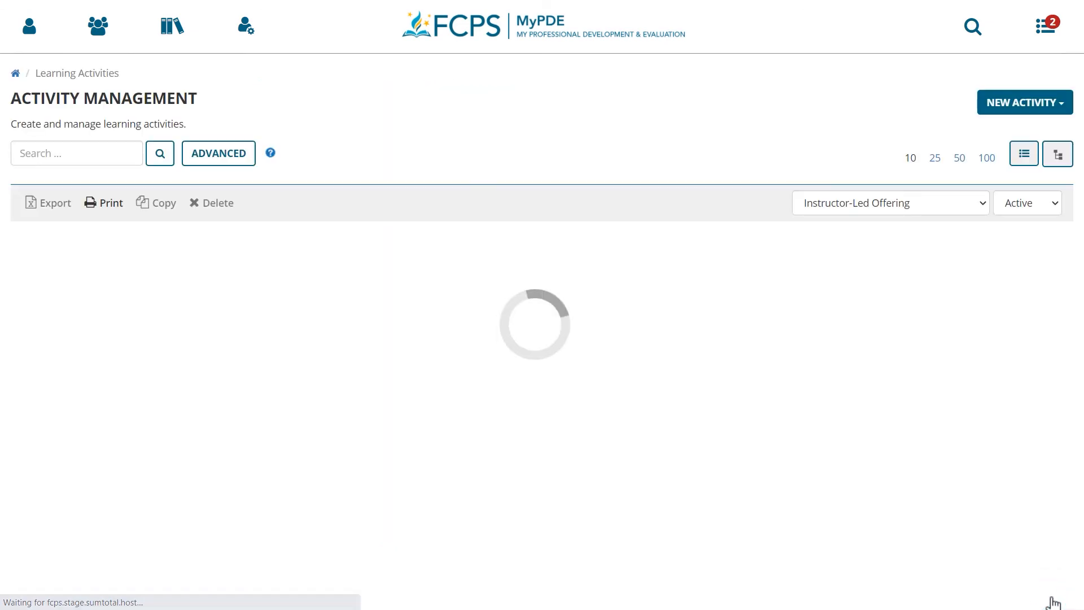